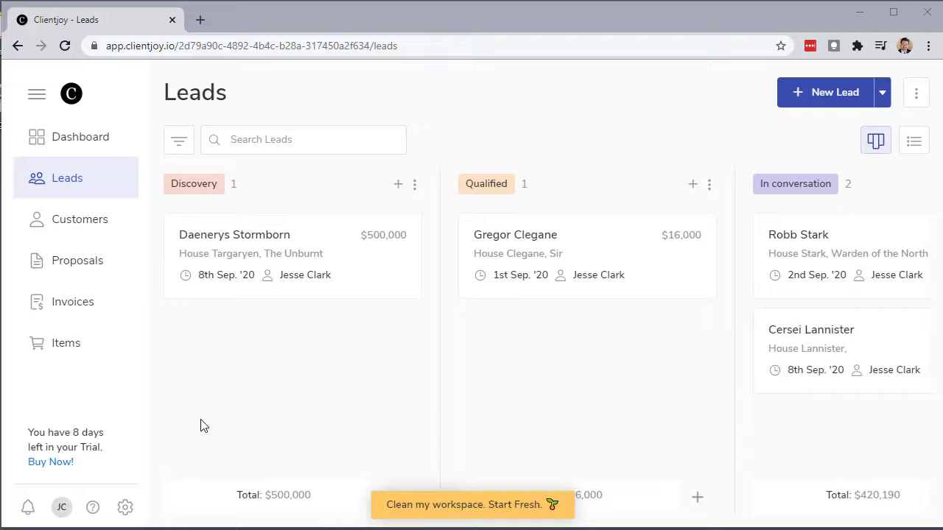
# Examine the Dashboard's invoice summary, proposals across statuses, sales pipeline chart and help resources.
pyautogui.click(70, 137)
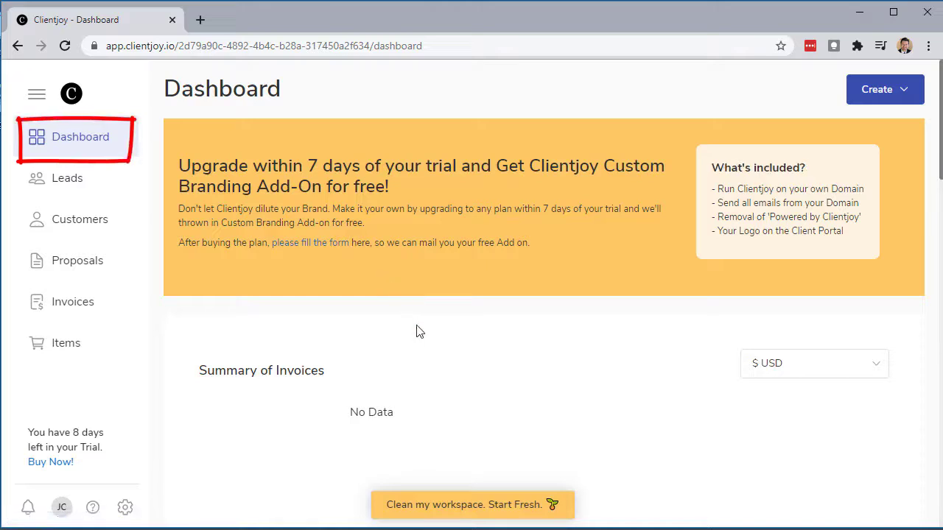
pyautogui.scroll(-2, 513, 273)
pyautogui.scroll(2, 514, 269)
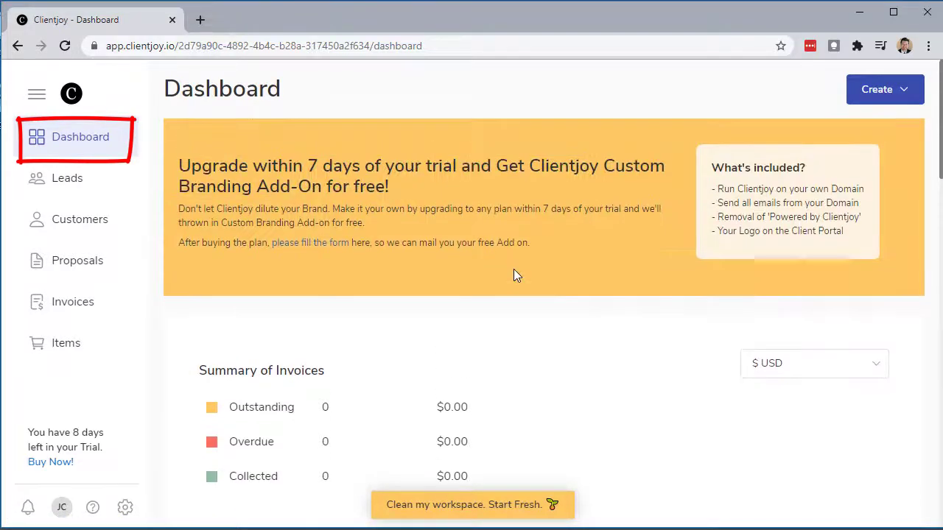
pyautogui.scroll(-2, 513, 269)
pyautogui.scroll(-3, 513, 276)
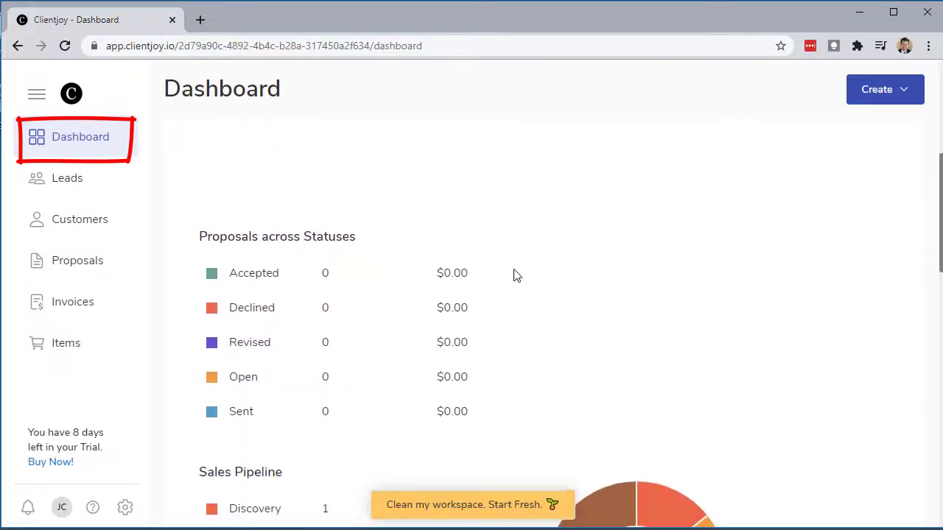
pyautogui.scroll(-1, 513, 276)
pyautogui.scroll(-1, 515, 275)
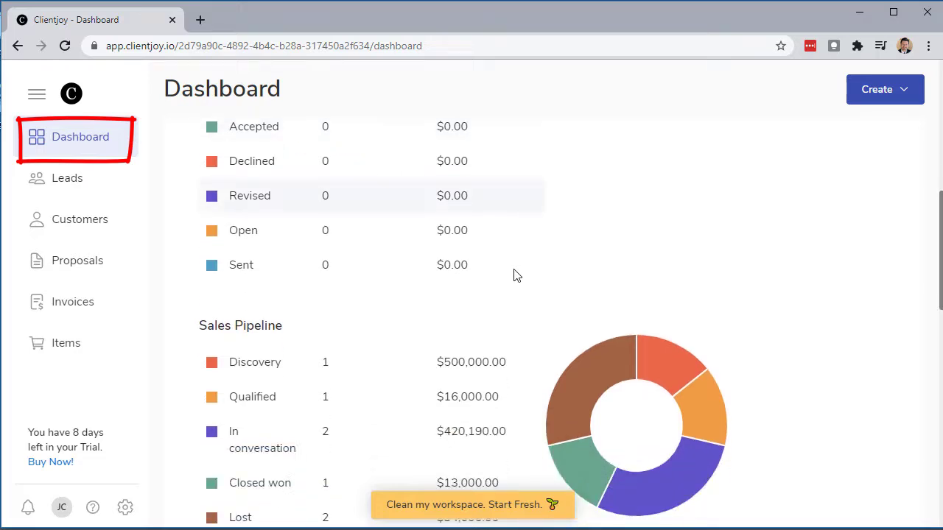
pyautogui.scroll(-2, 515, 275)
pyautogui.scroll(2, 515, 275)
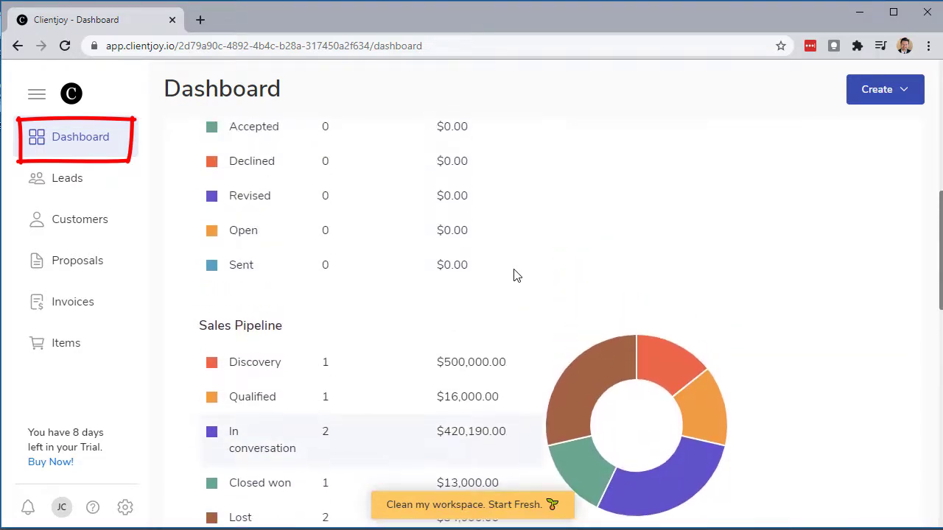
pyautogui.scroll(2, 516, 275)
pyautogui.scroll(-5, 515, 275)
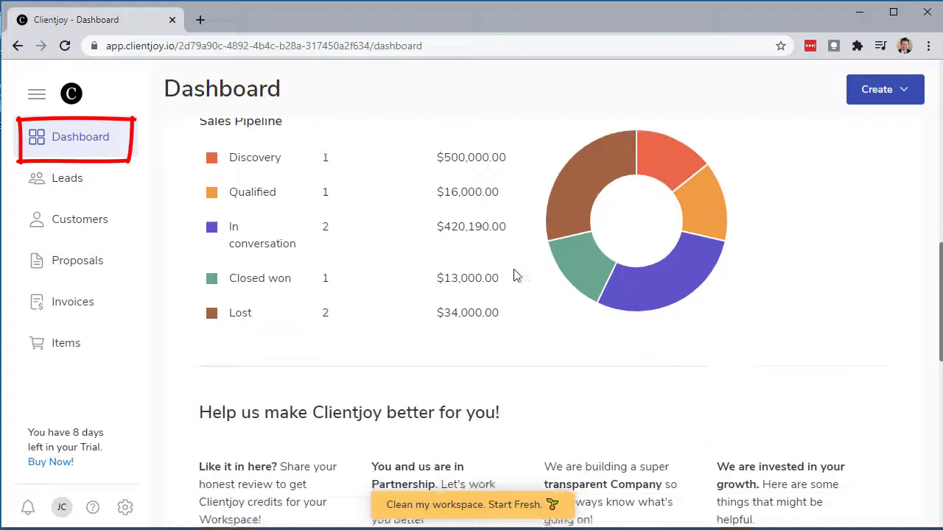
pyautogui.scroll(-2, 515, 275)
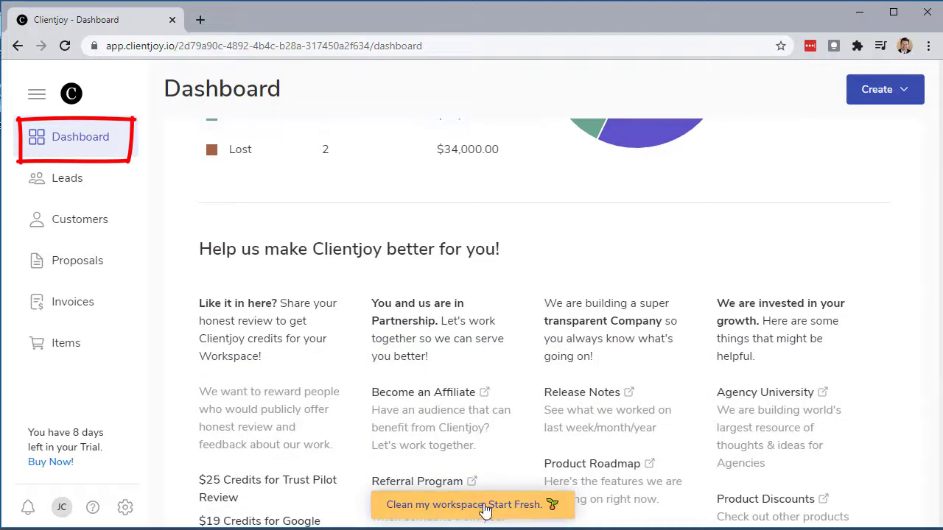
pyautogui.scroll(5, 279, 344)
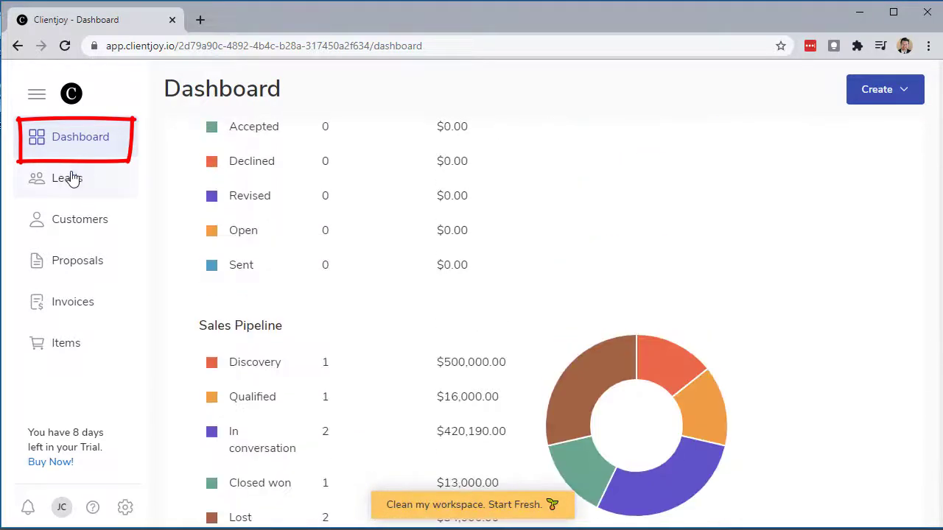
# On the Leads board, move the House Targaryen lead to Qualified and the House Stark lead to Discovery.
pyautogui.click(68, 178)
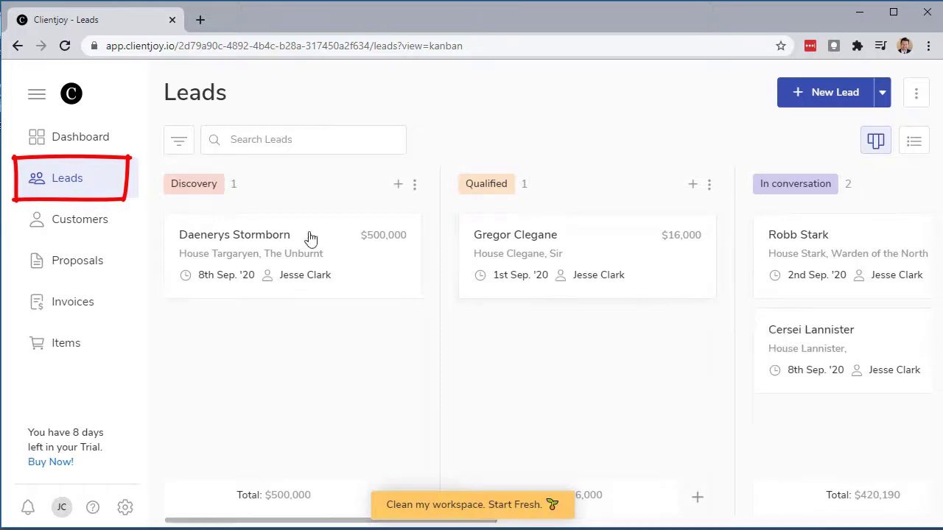
pyautogui.moveTo(235, 236); pyautogui.dragTo(542, 244)
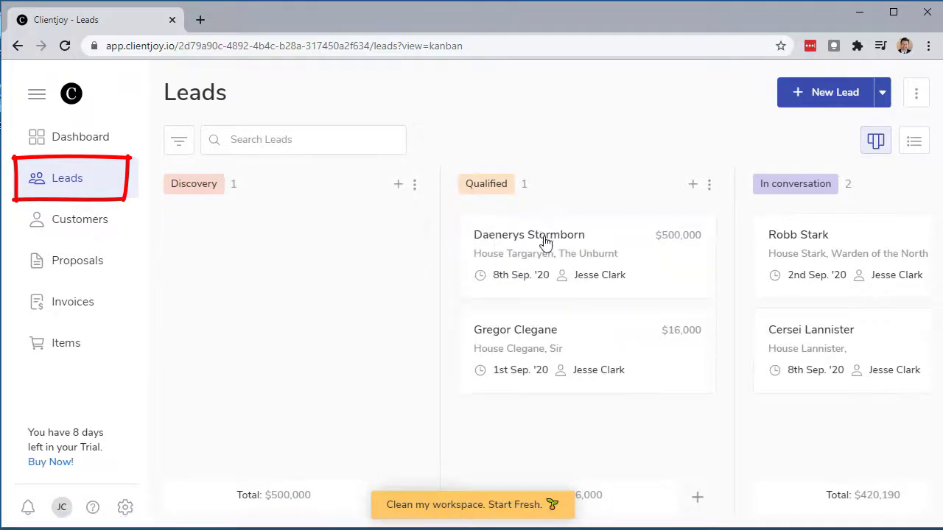
pyautogui.moveTo(814, 269); pyautogui.dragTo(339, 287)
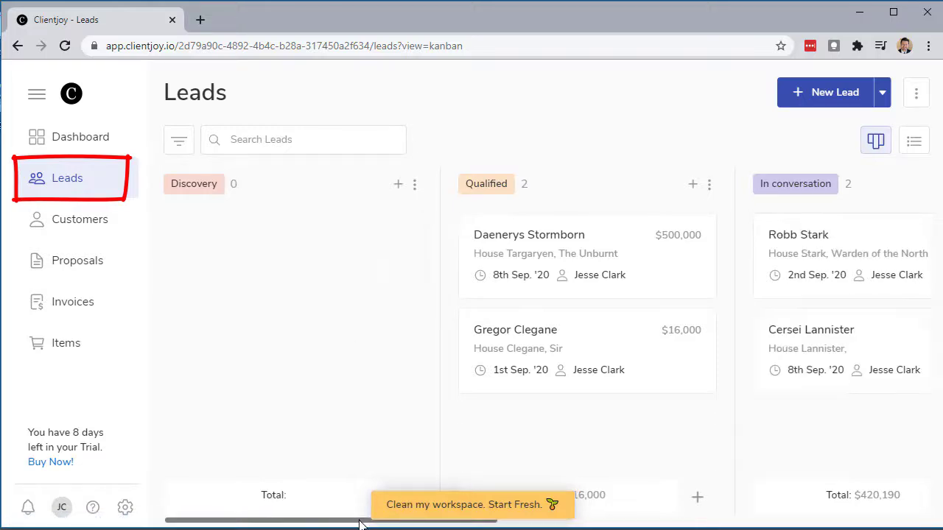
pyautogui.moveTo(362, 521); pyautogui.dragTo(533, 529)
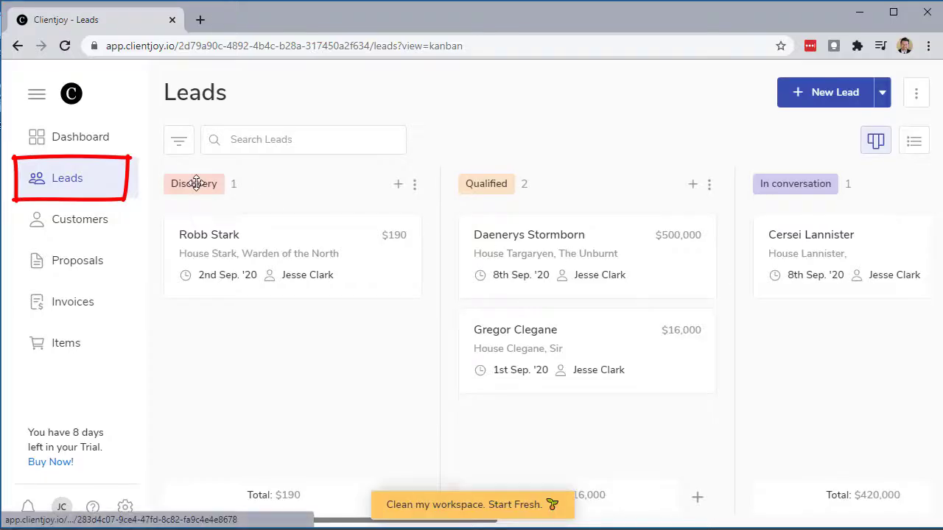
# Review the filter options for leads and for customers, including the customer list's column display preferences.
pyautogui.click(178, 145)
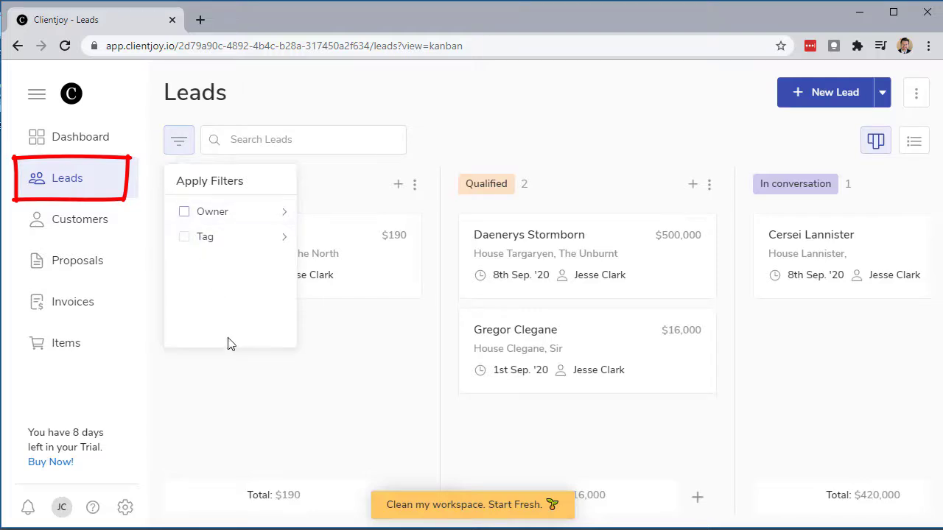
pyautogui.click(59, 220)
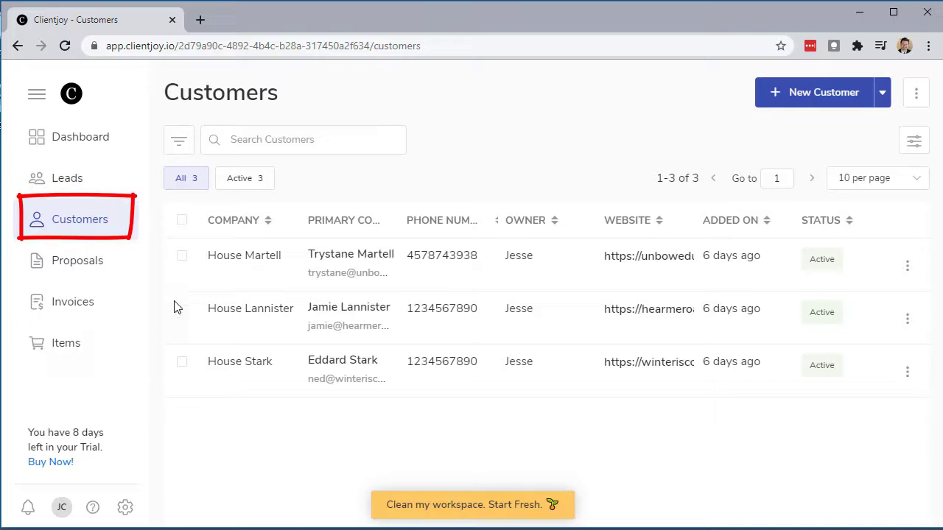
pyautogui.click(181, 143)
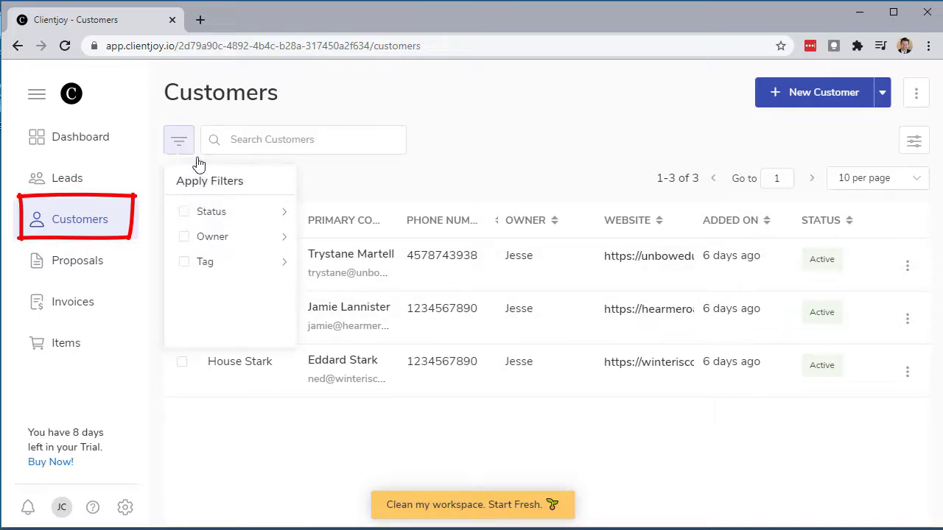
pyautogui.click(237, 457)
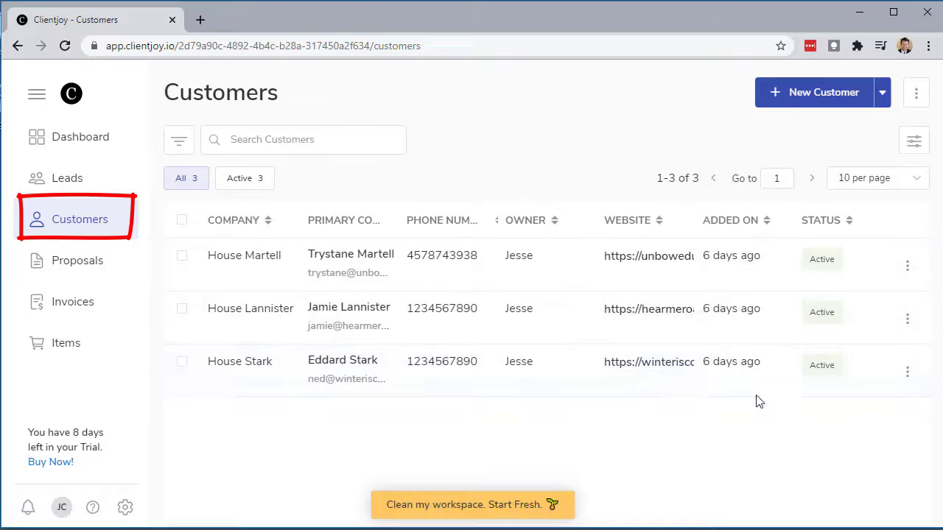
pyautogui.click(914, 144)
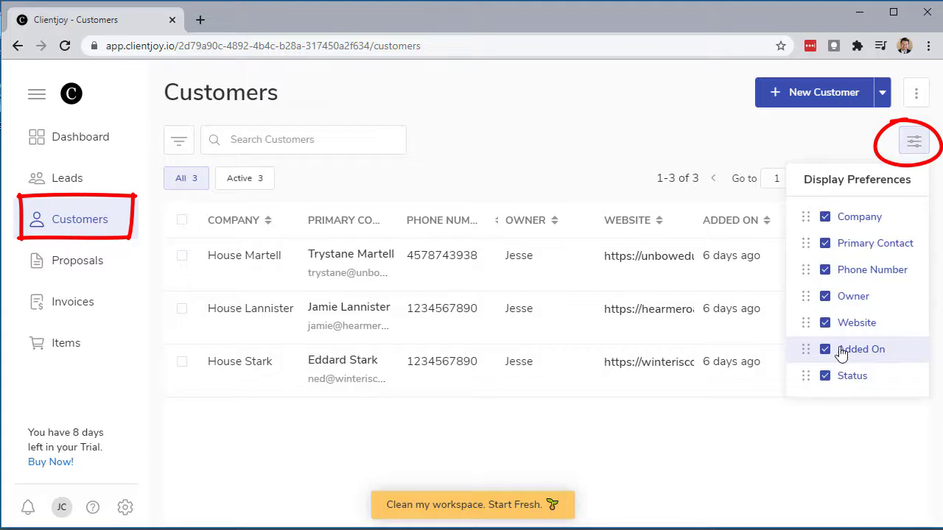
pyautogui.click(802, 416)
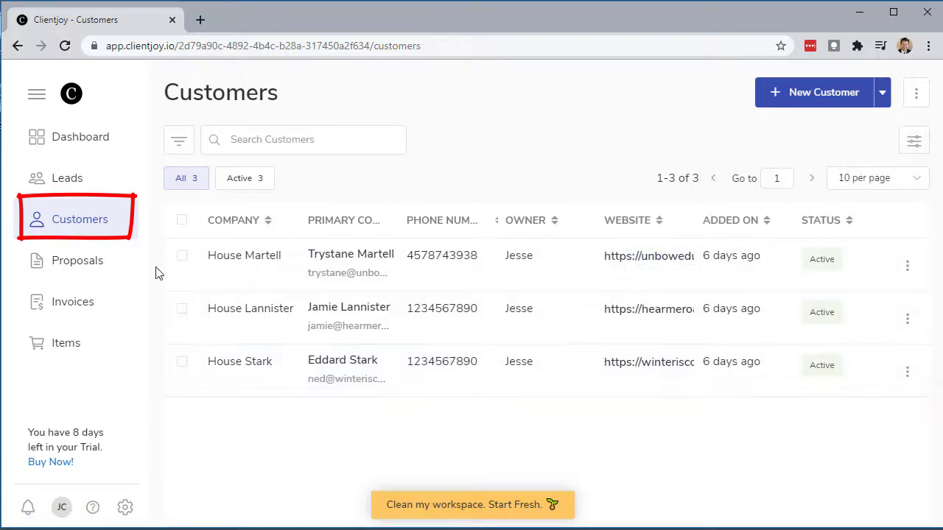
# View the House Martell customer record, first from the customer list and again through the test proposal's receiver.
pyautogui.click(244, 259)
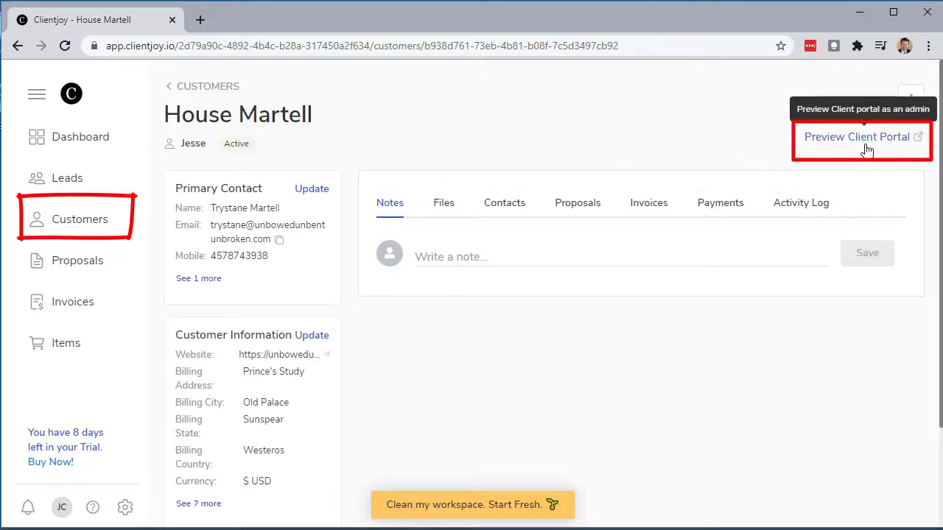
pyautogui.click(74, 267)
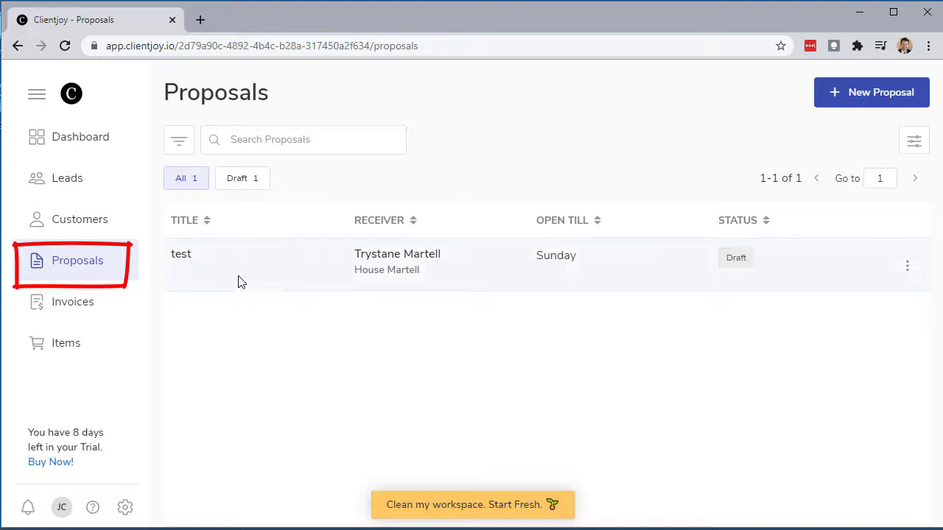
pyautogui.click(391, 271)
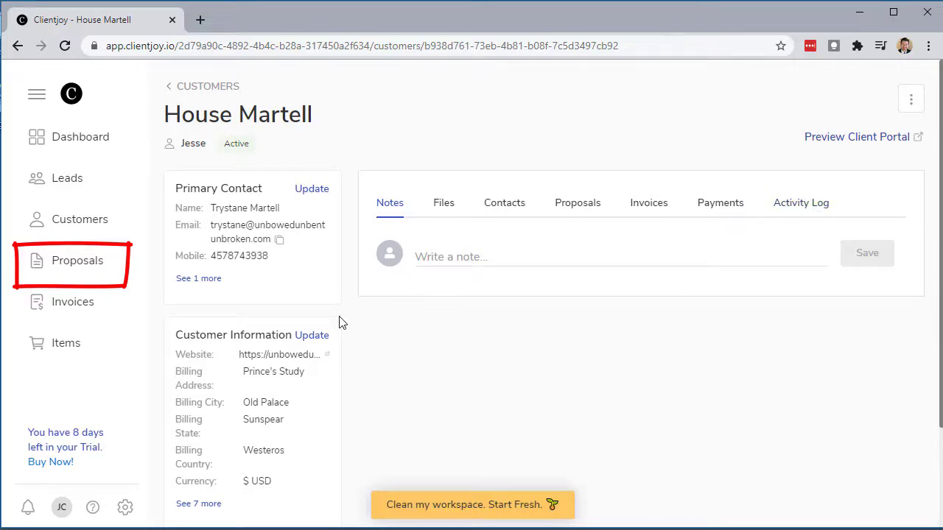
# Check the status filter options available for the invoice list, leaving it unfiltered.
pyautogui.click(70, 299)
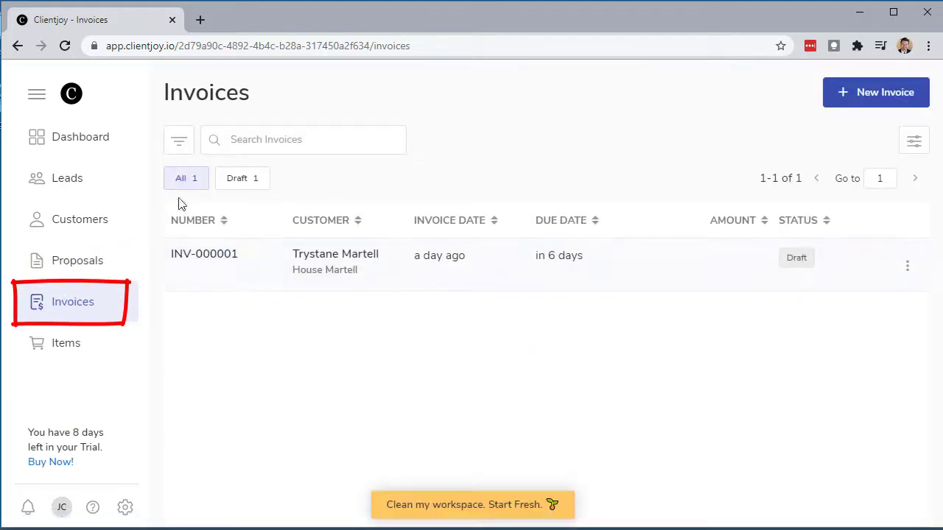
pyautogui.click(177, 143)
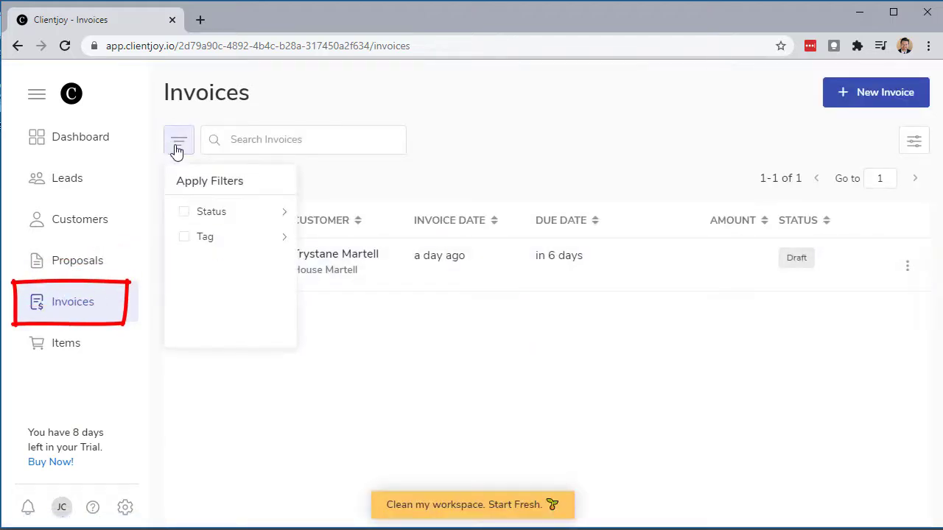
pyautogui.click(228, 212)
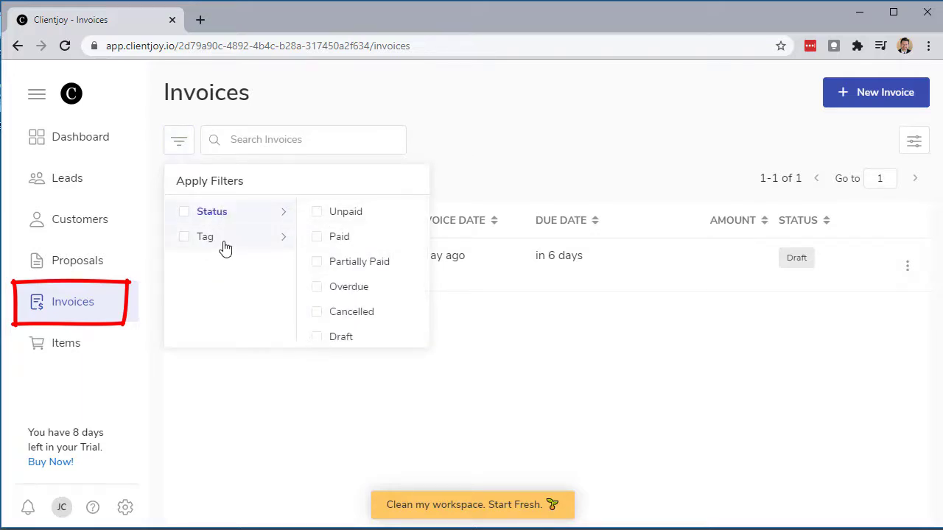
pyautogui.click(508, 402)
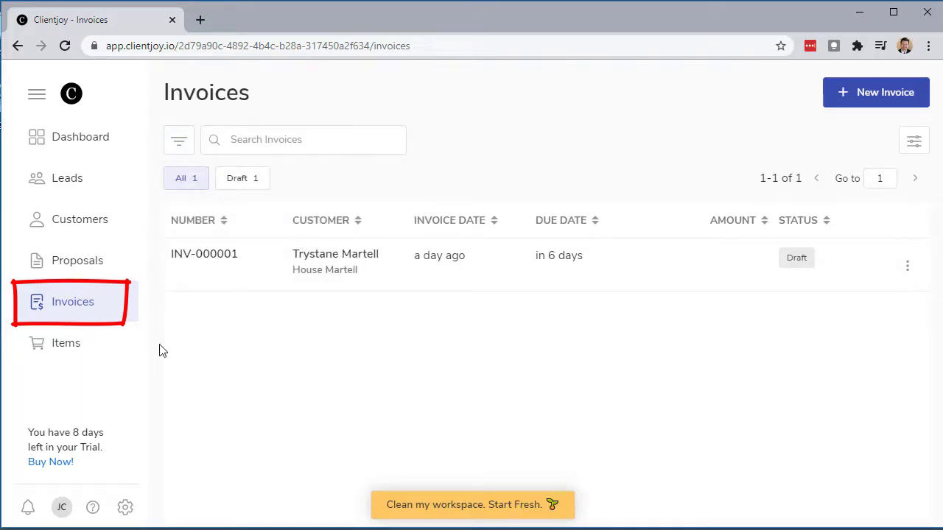
# Open House Martell's draft invoice and examine its settings from recipient and dates through payment methods, footer and invoice color.
pyautogui.click(226, 264)
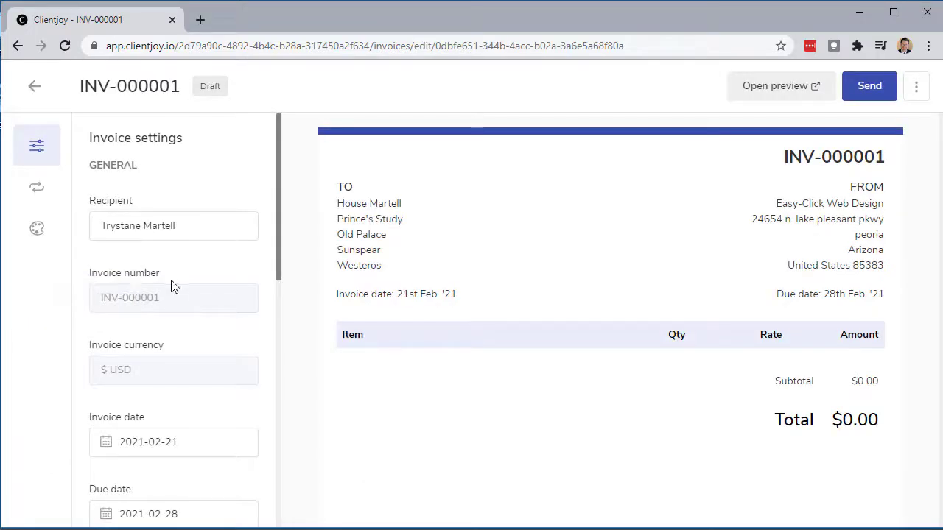
pyautogui.scroll(-3, 167, 276)
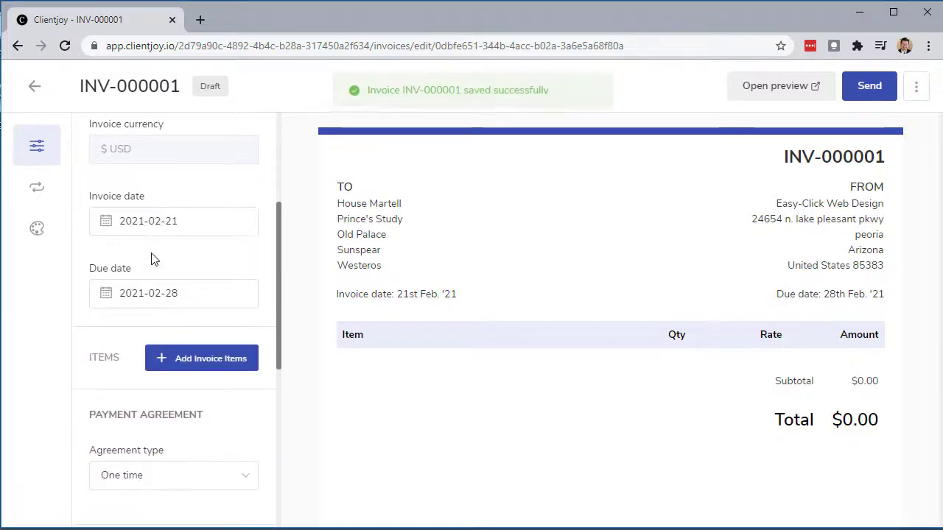
pyautogui.scroll(-2, 151, 259)
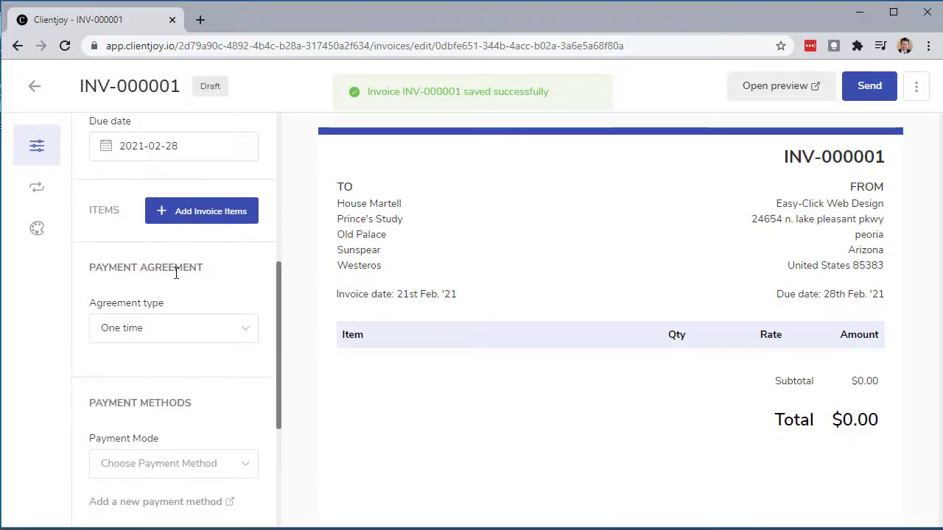
pyautogui.scroll(-3, 176, 273)
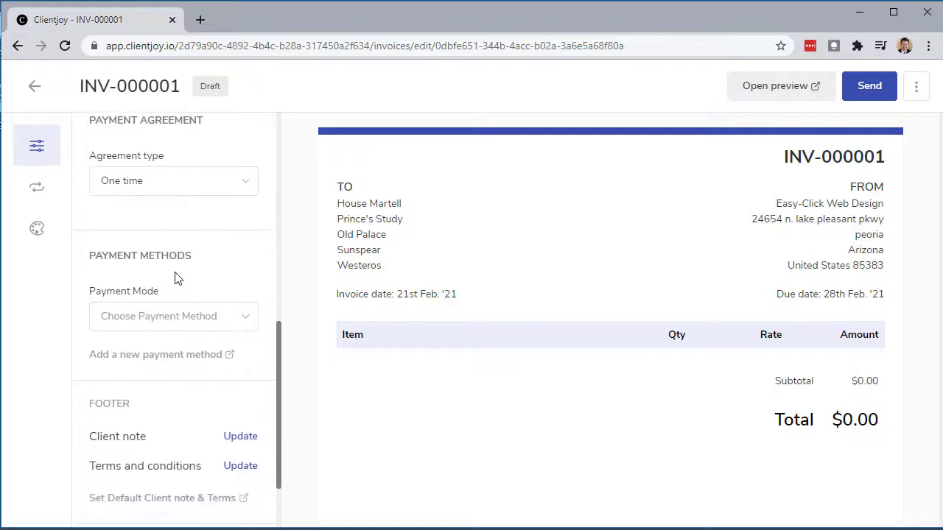
pyautogui.scroll(-1, 176, 277)
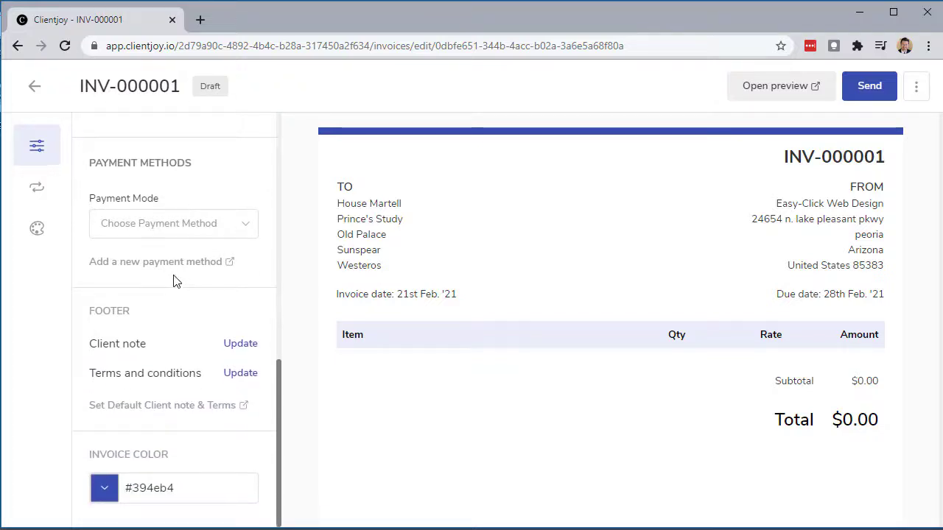
pyautogui.scroll(1, 175, 281)
pyautogui.scroll(9, 175, 282)
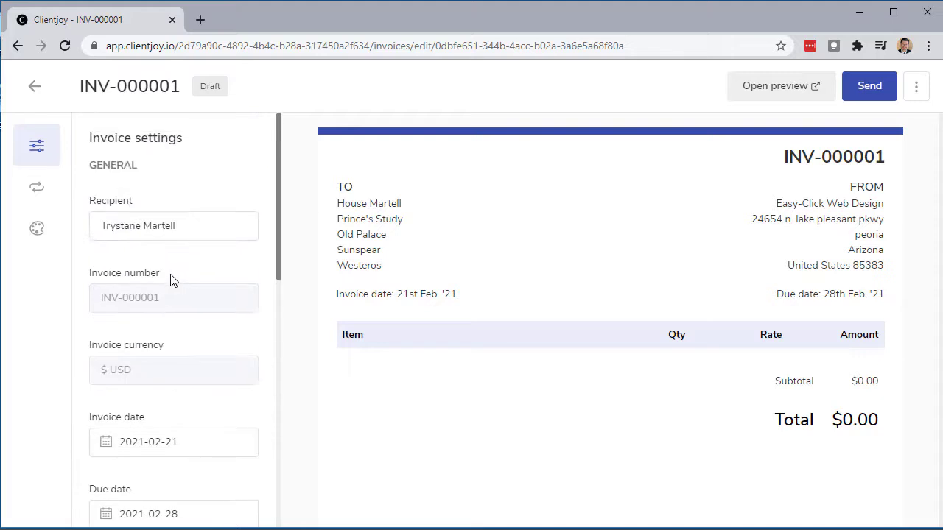
# Look over the draft invoice's receiver defaults and its available templates, returning to the invoice settings.
pyautogui.click(39, 196)
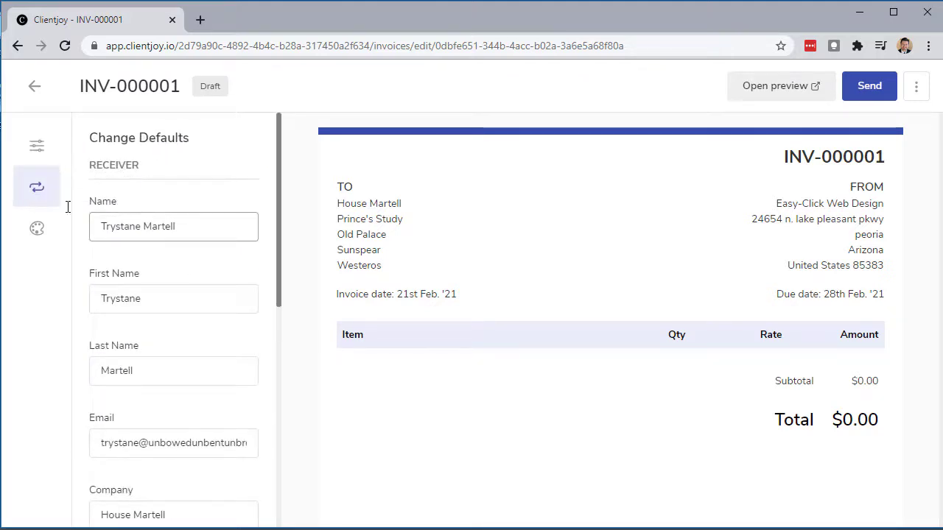
pyautogui.click(37, 230)
pyautogui.scroll(-3, 116, 322)
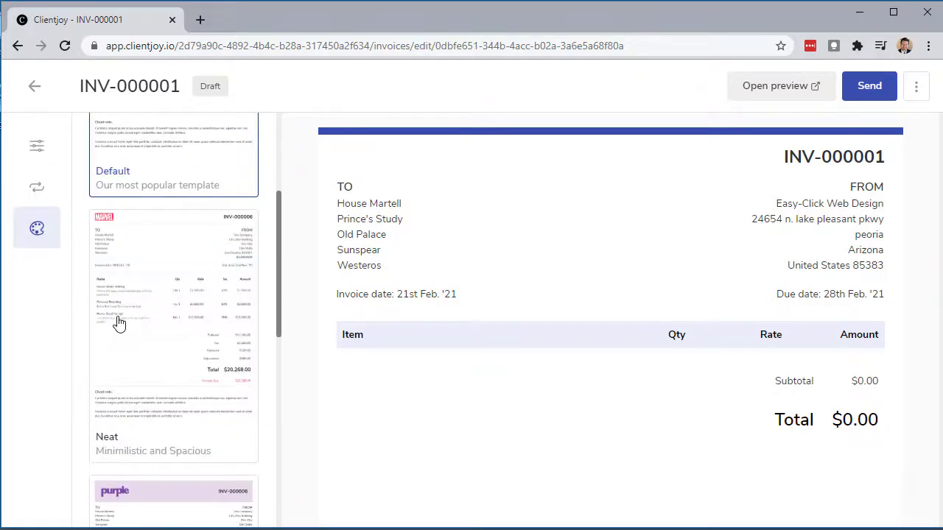
pyautogui.scroll(3, 117, 320)
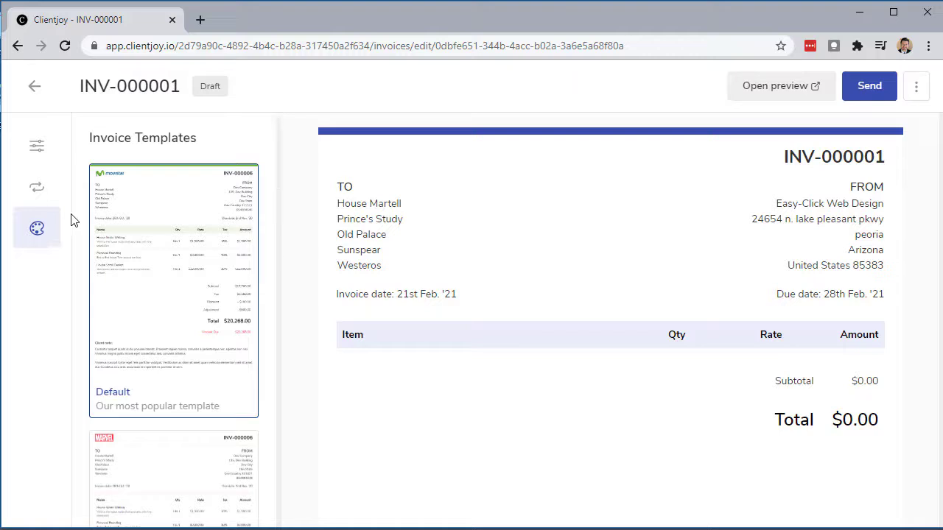
pyautogui.click(37, 147)
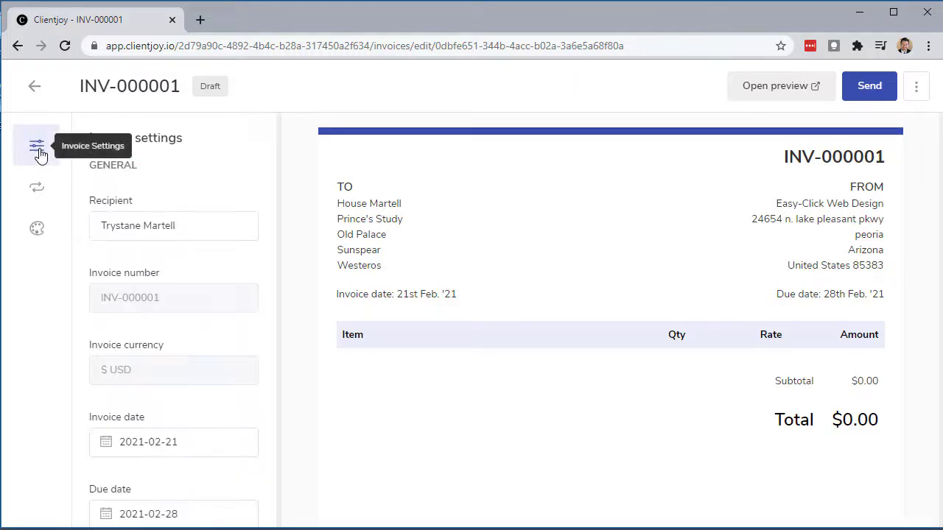
# Leave the draft invoice for the items list and filter it to the Design and Content categories.
pyautogui.scroll(-5, 186, 288)
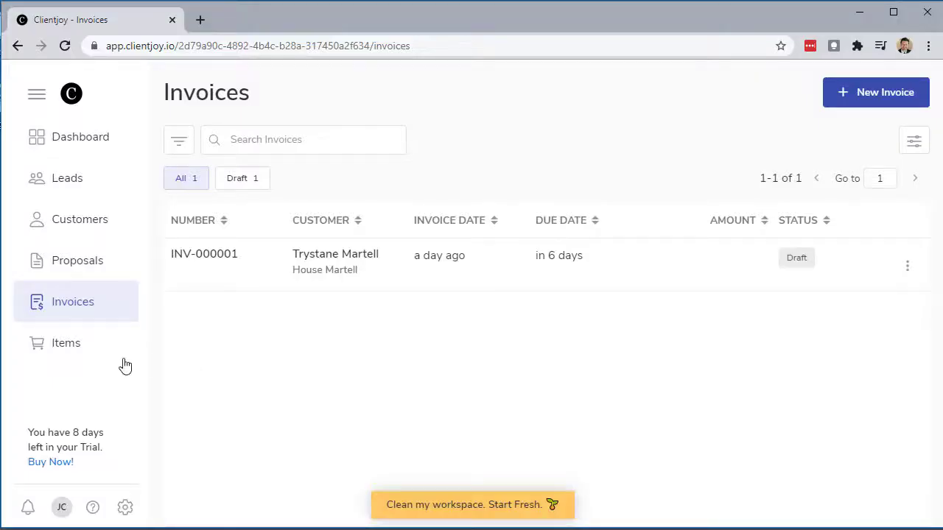
pyautogui.click(78, 352)
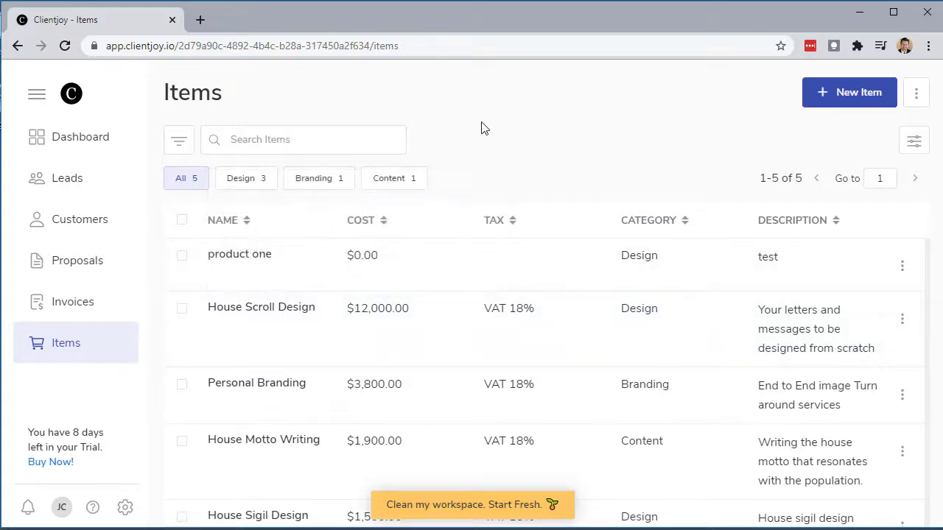
pyautogui.click(243, 186)
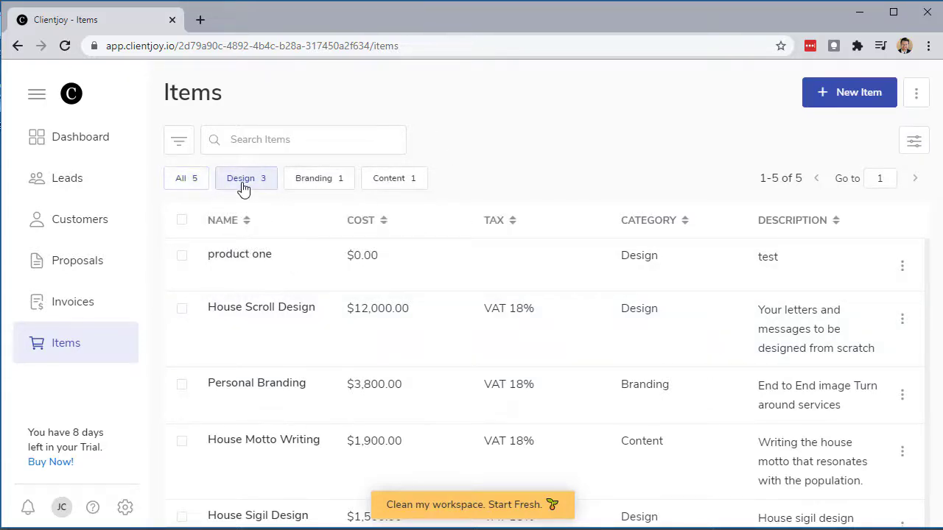
pyautogui.click(388, 187)
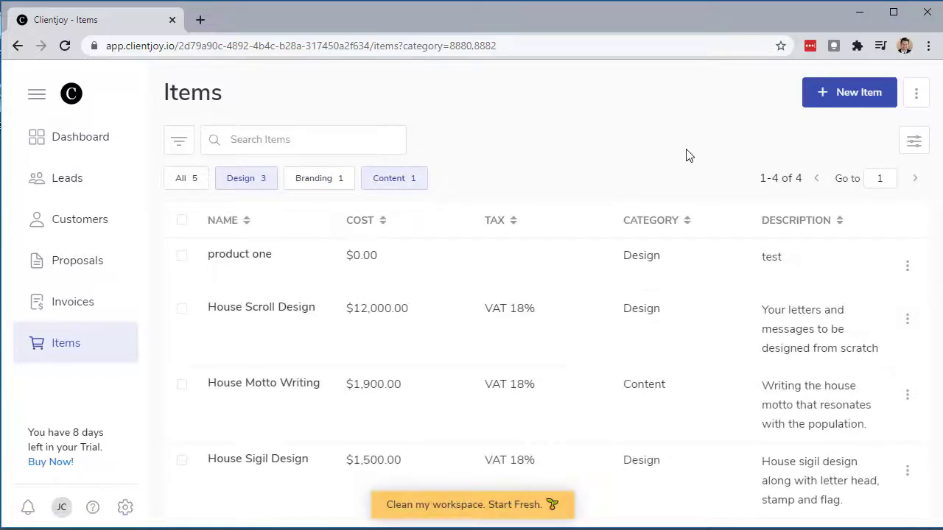
# Look over the item list's display preferences and its category, tax and currency filter options.
pyautogui.click(917, 153)
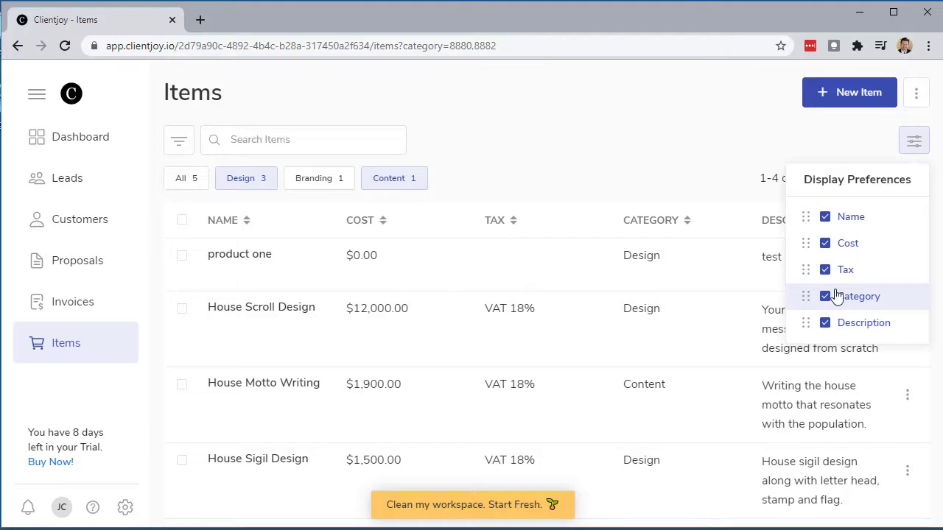
pyautogui.click(703, 143)
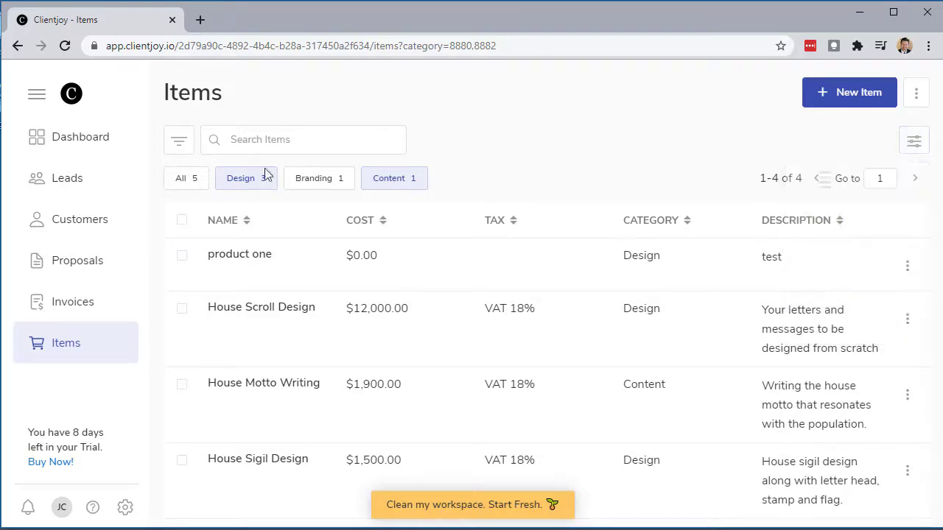
pyautogui.click(177, 152)
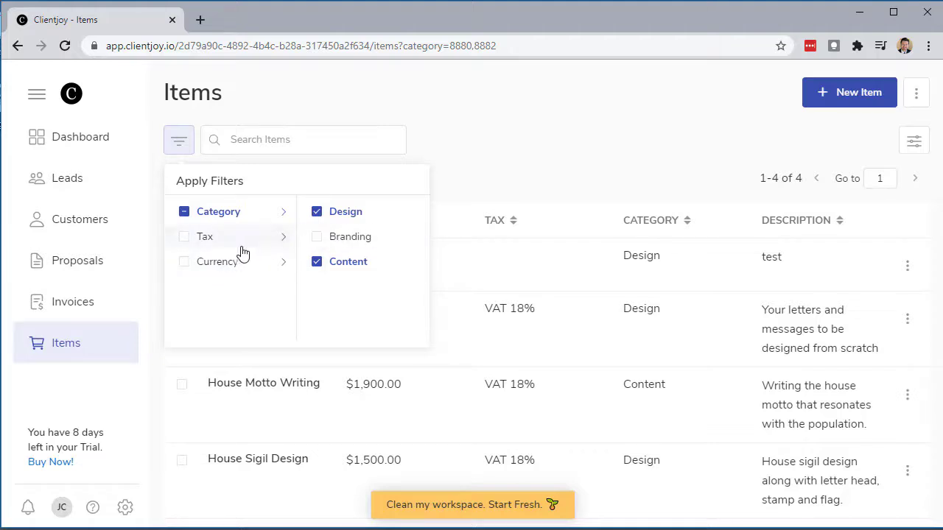
pyautogui.click(193, 245)
pyautogui.click(183, 266)
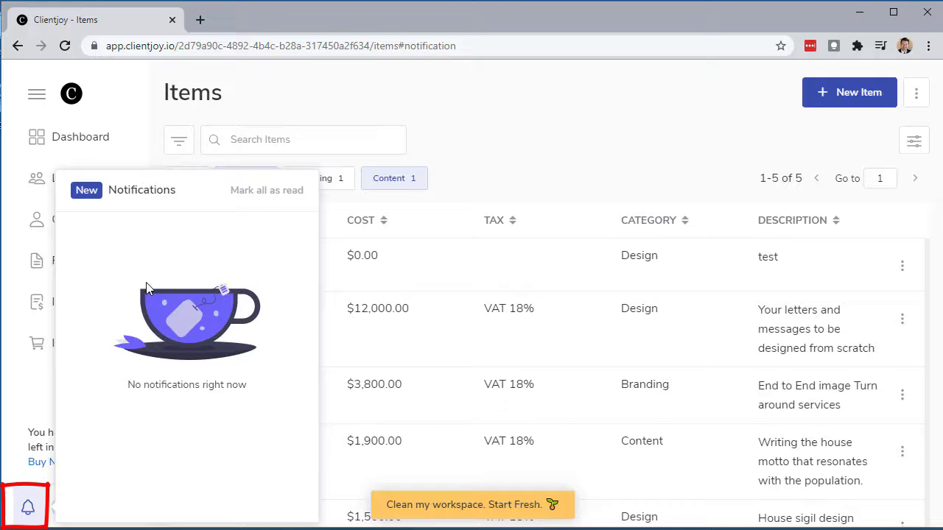
# Close the notifications and view the account options.
pyautogui.click(483, 110)
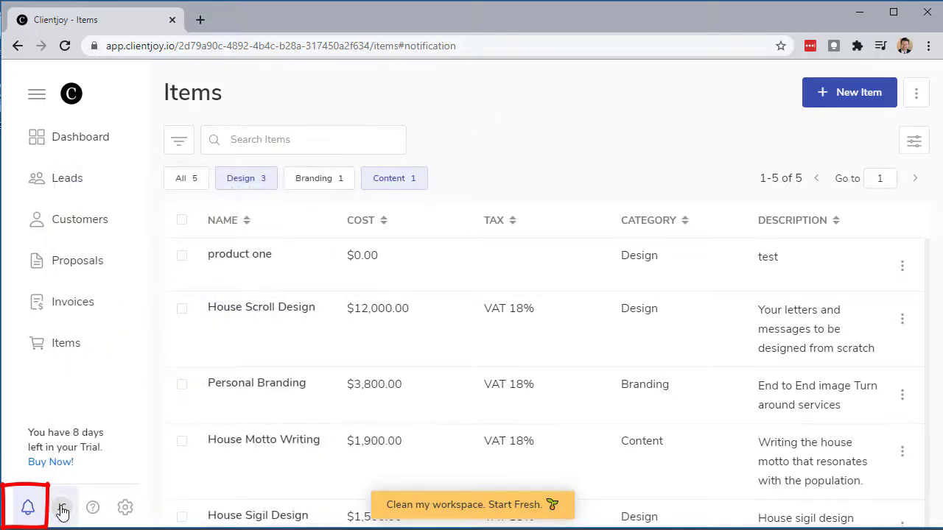
pyautogui.click(63, 509)
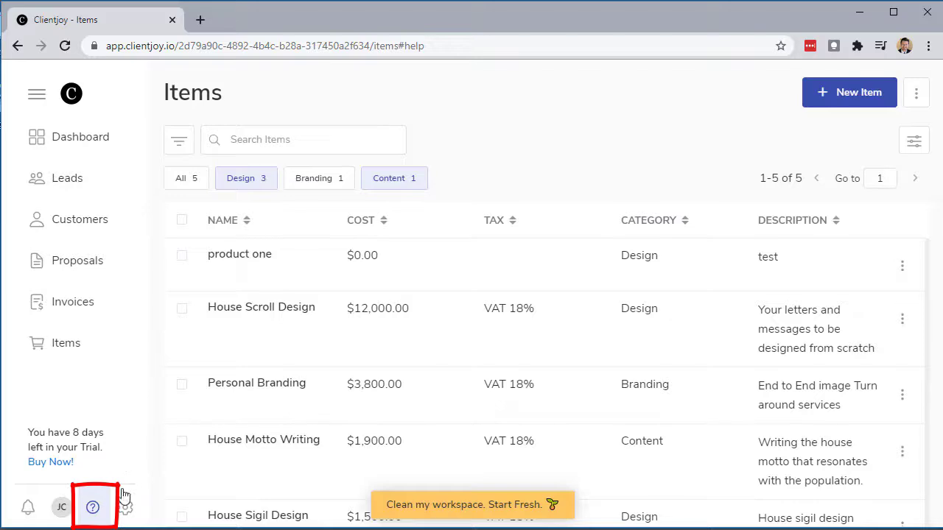
# Open the settings and review the profile page, from personal information through the change password section.
pyautogui.click(125, 506)
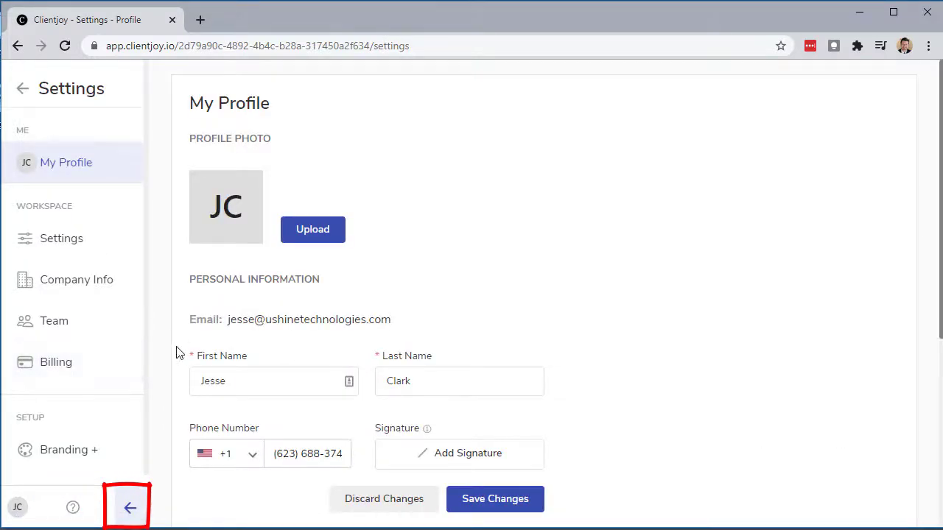
pyautogui.scroll(-4, 486, 315)
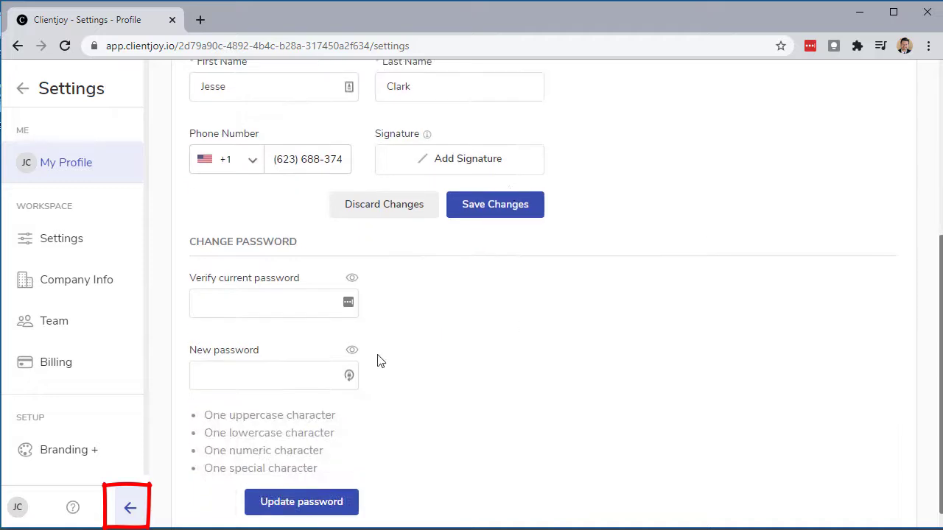
pyautogui.scroll(2, 380, 361)
pyautogui.scroll(-2, 412, 449)
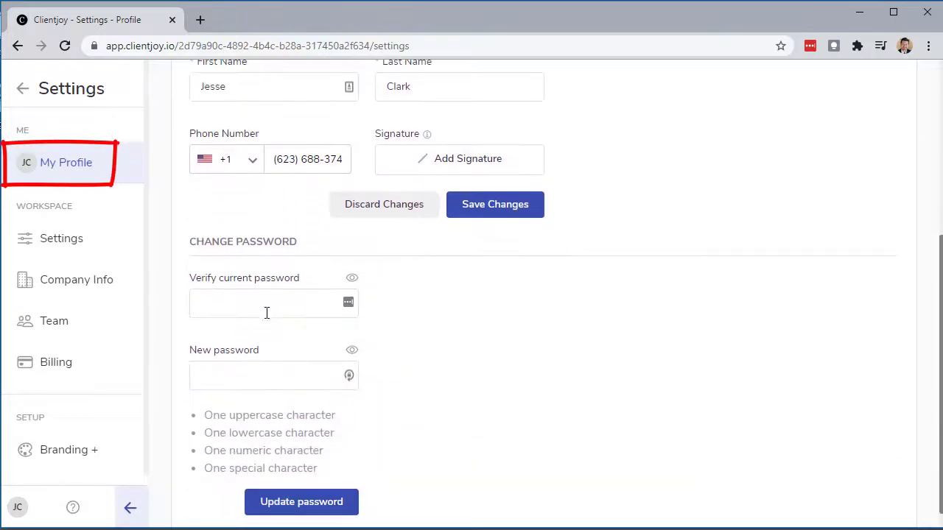
# Look over the workspace settings, company info and team pages.
pyautogui.click(52, 240)
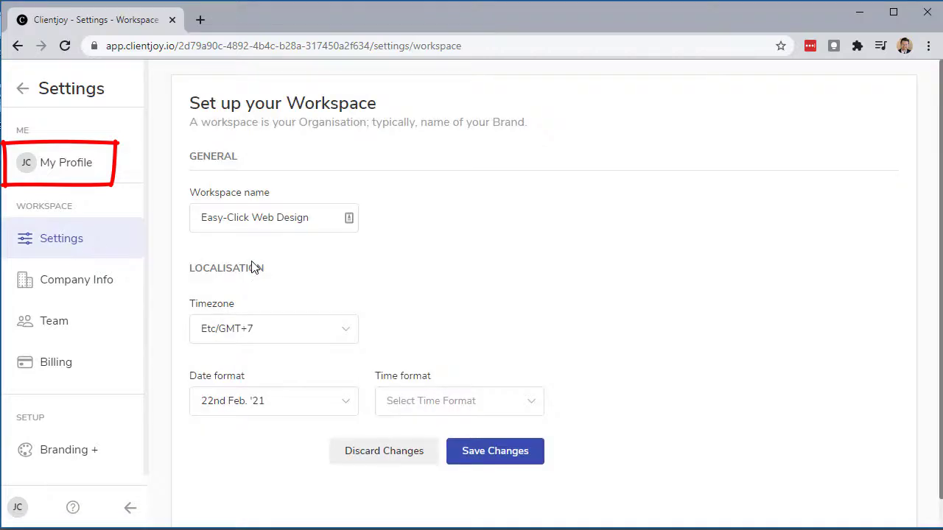
pyautogui.scroll(-1, 410, 277)
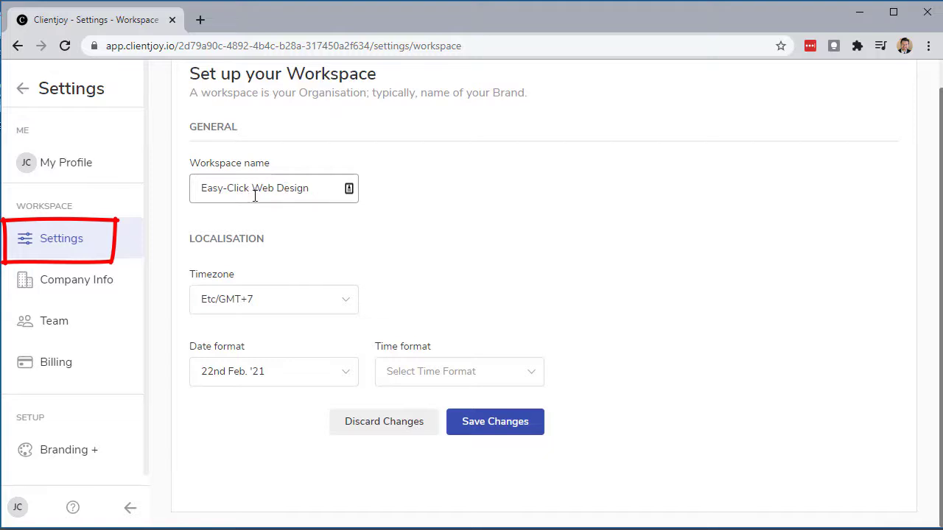
pyautogui.click(74, 273)
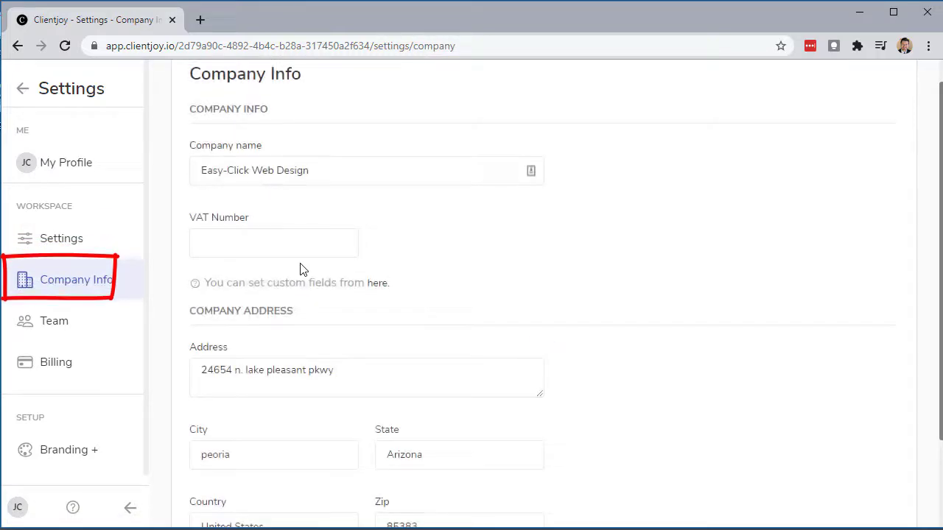
pyautogui.scroll(-3, 302, 268)
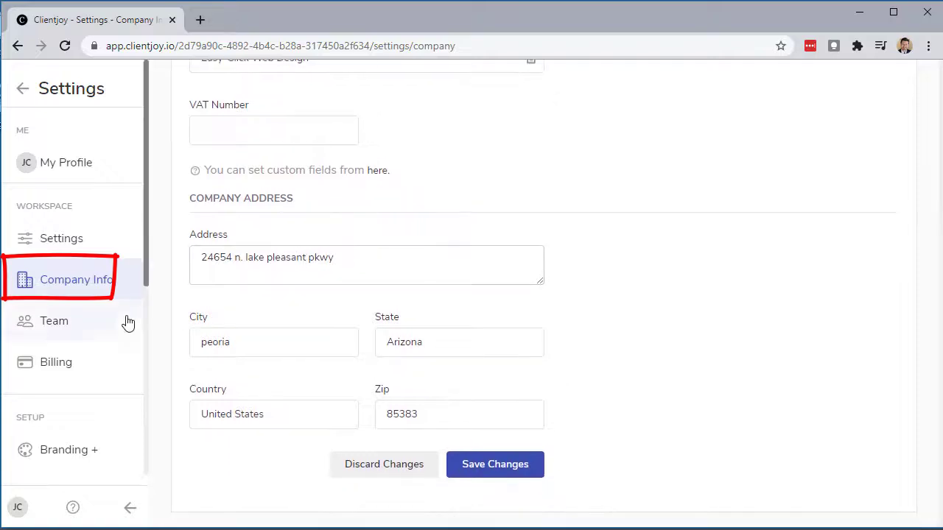
pyautogui.click(64, 329)
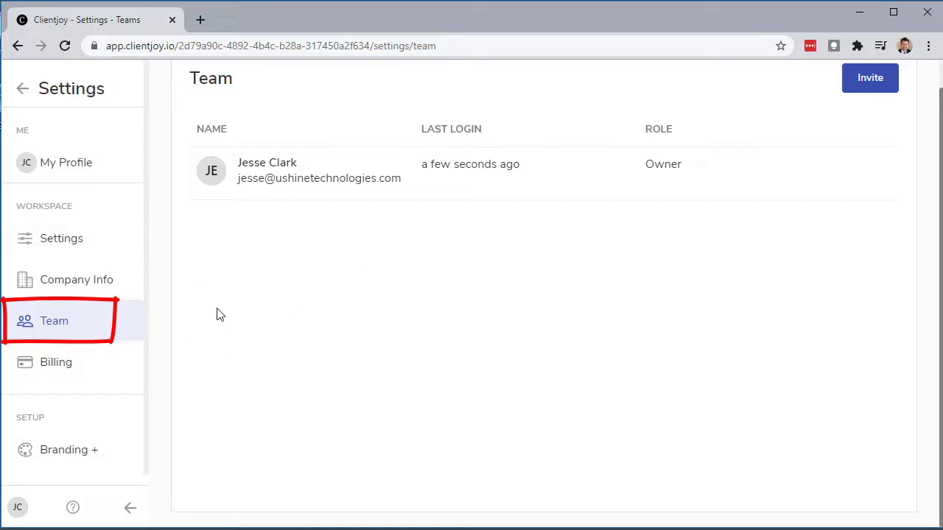
# Review the billing page's plan features and the Branding Plus add-on.
pyautogui.click(77, 373)
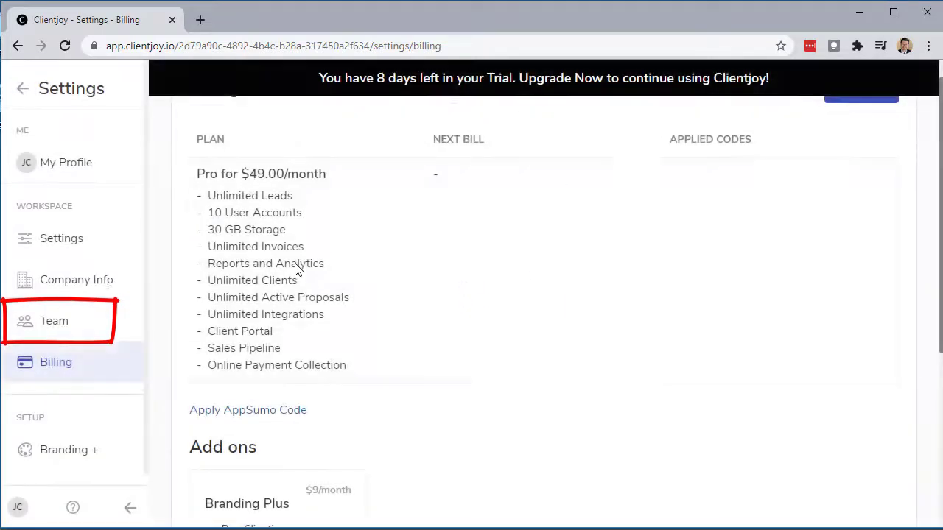
pyautogui.scroll(-3, 324, 212)
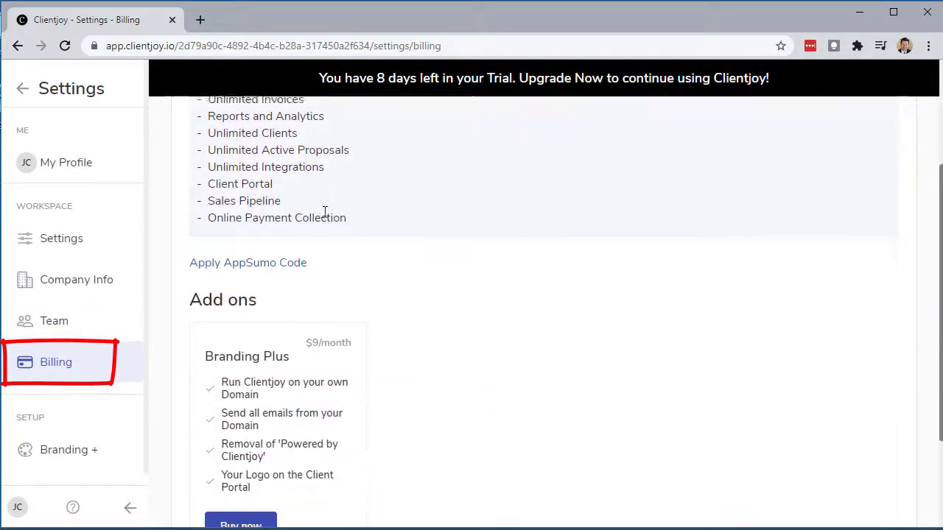
pyautogui.scroll(3, 322, 216)
pyautogui.scroll(-3, 322, 216)
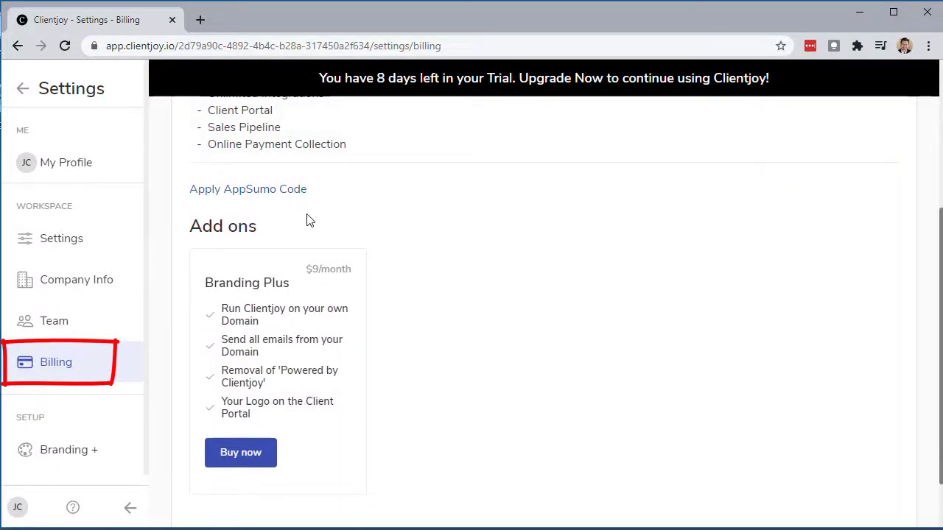
pyautogui.scroll(3, 310, 221)
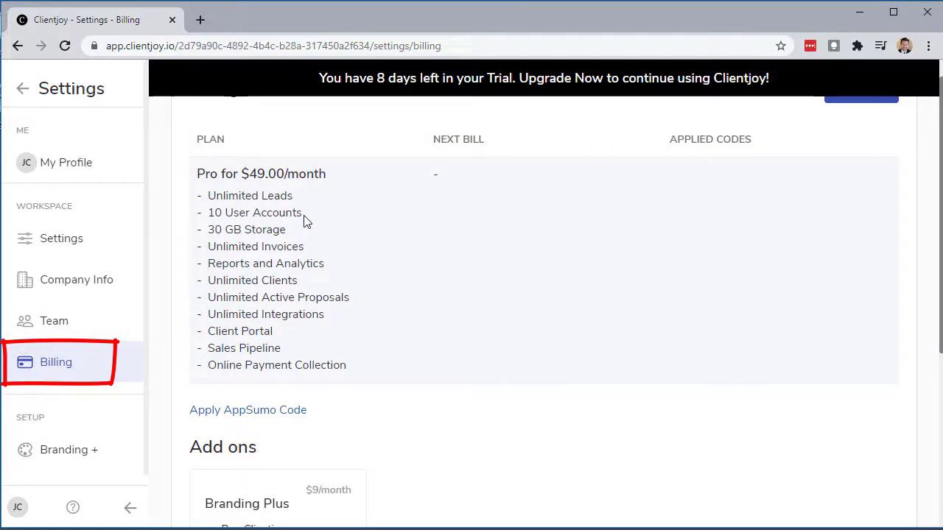
# Open the Branding + setup page and examine its brand identity options and Branding Plus add-on offer.
pyautogui.scroll(-3, 120, 361)
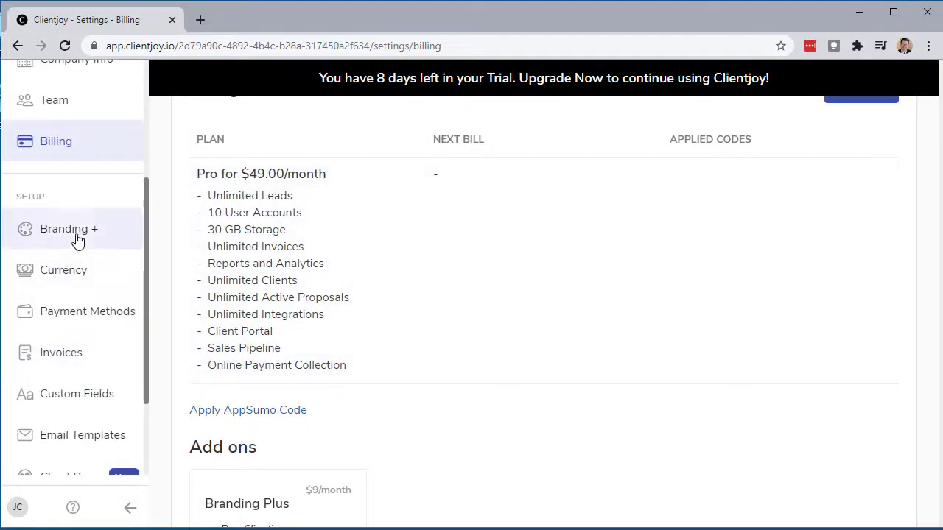
pyautogui.scroll(-1, 76, 239)
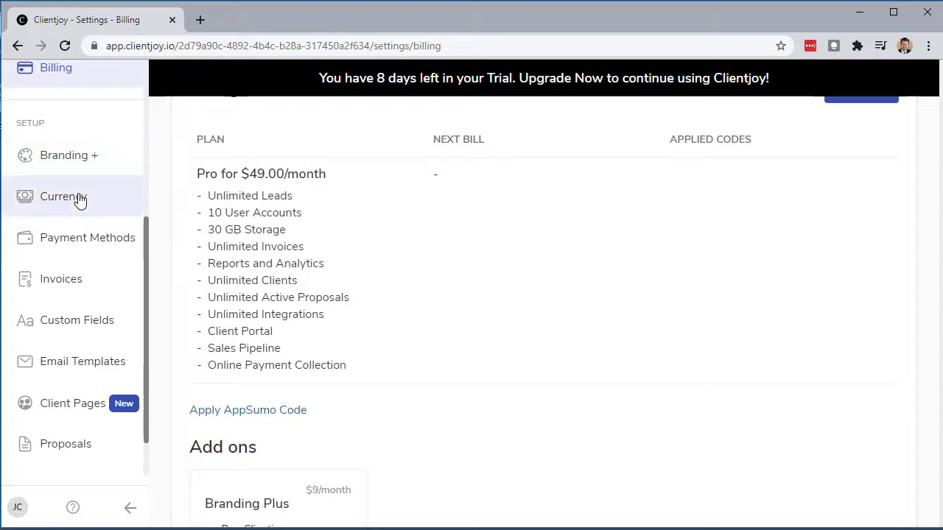
pyautogui.click(70, 155)
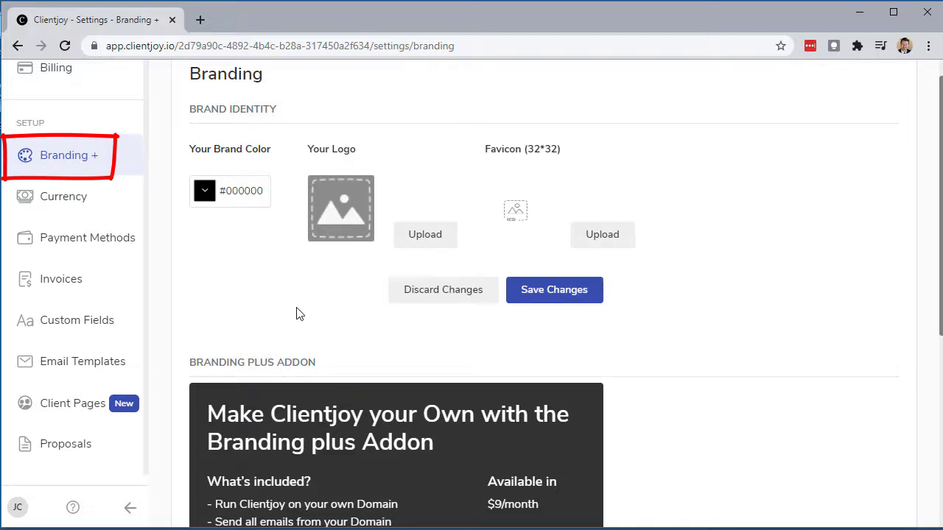
pyautogui.scroll(-4, 299, 313)
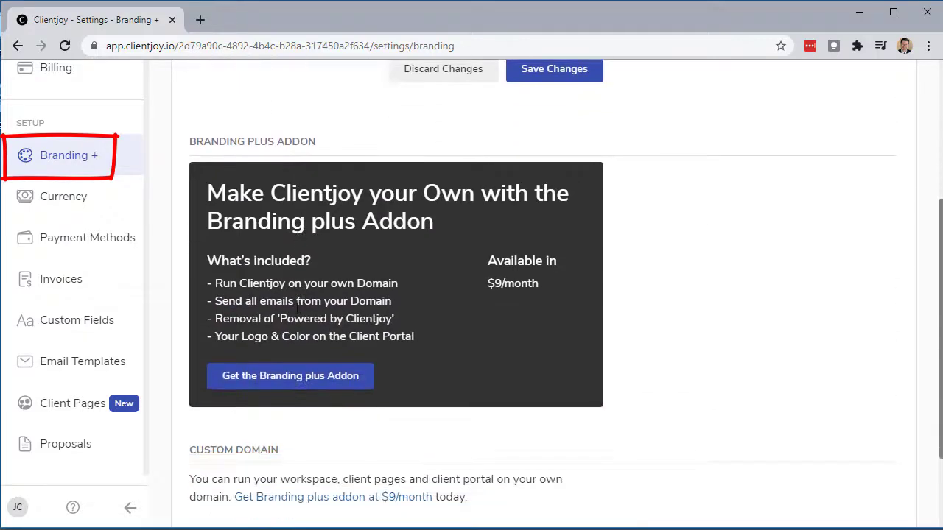
pyautogui.scroll(5, 294, 314)
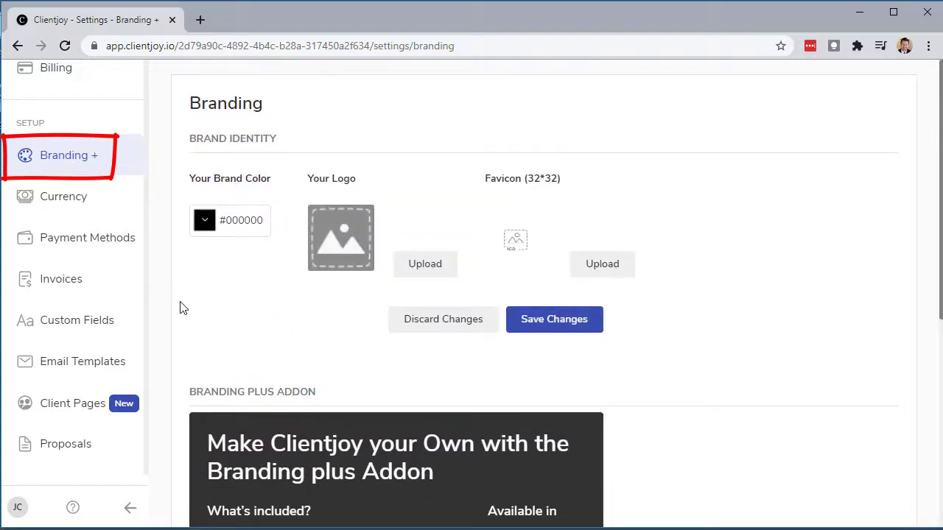
# View the currency setup and examine the payment methods, from online gateways to bank accounts for offline payment.
pyautogui.click(76, 211)
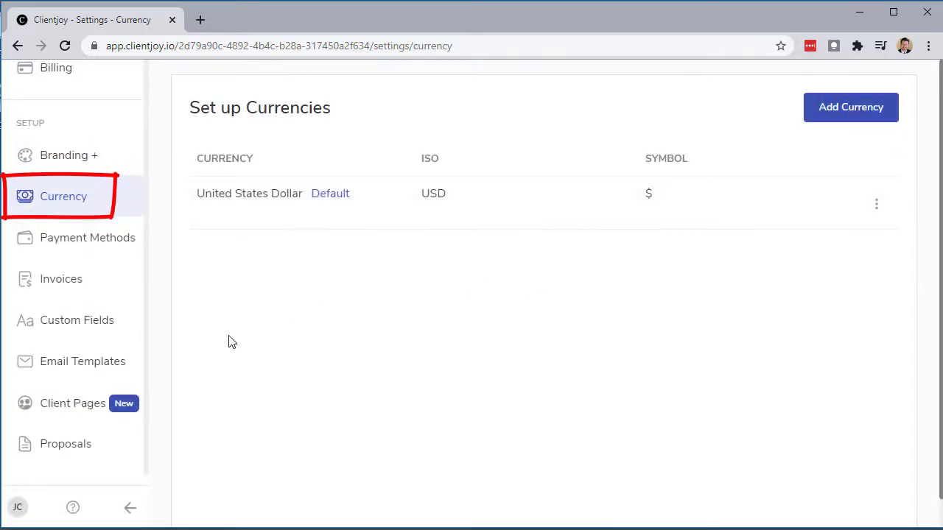
pyautogui.click(69, 238)
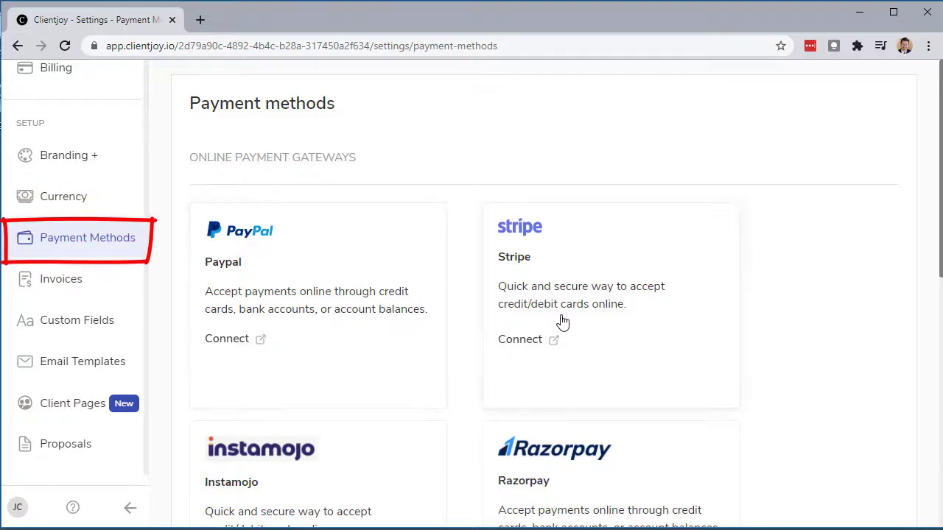
pyautogui.scroll(-2, 561, 322)
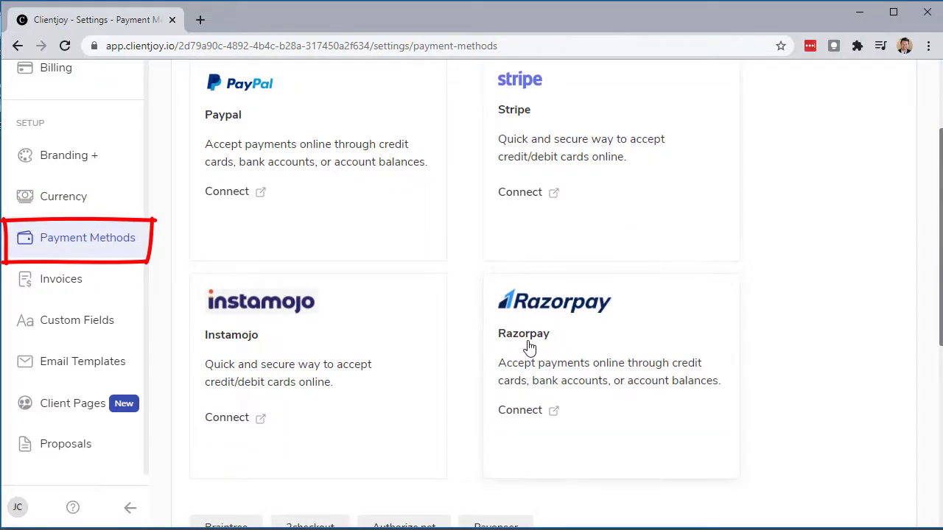
pyautogui.scroll(-1, 529, 347)
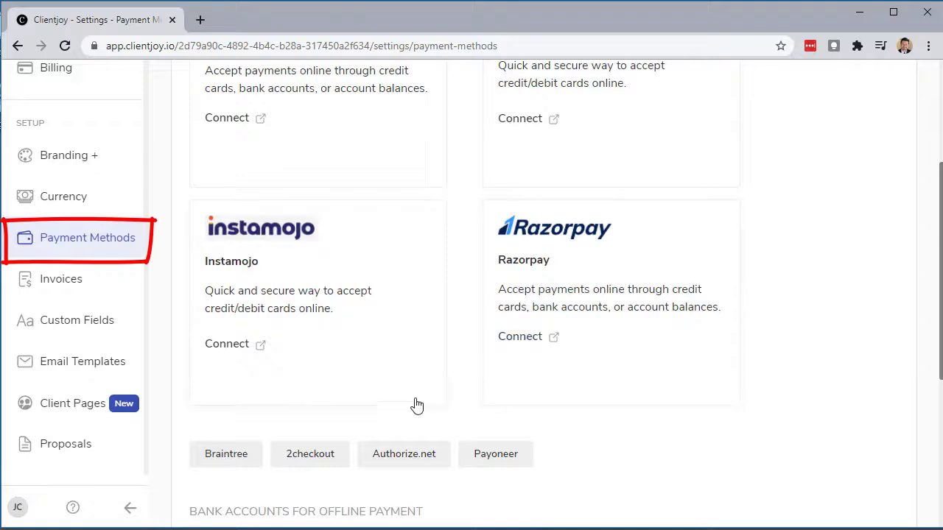
pyautogui.scroll(-1, 414, 404)
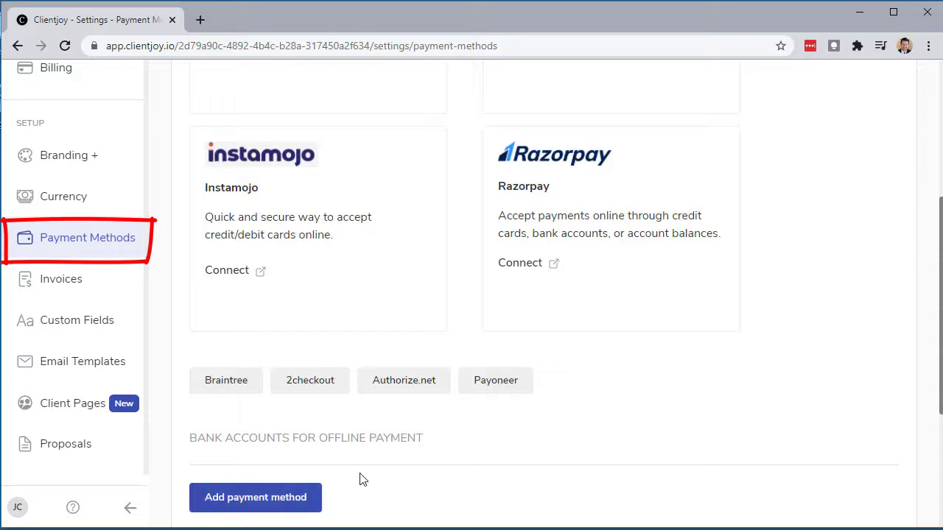
pyautogui.scroll(4, 363, 480)
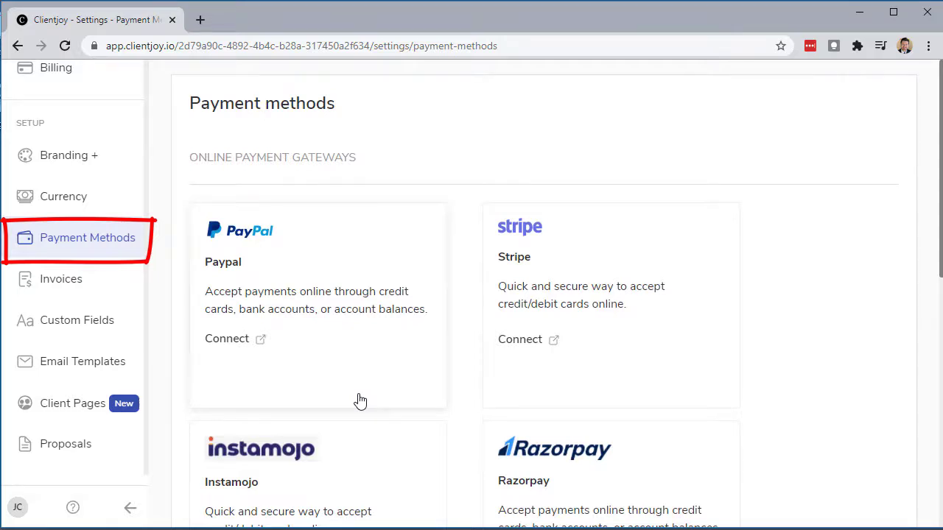
pyautogui.scroll(-1, 359, 400)
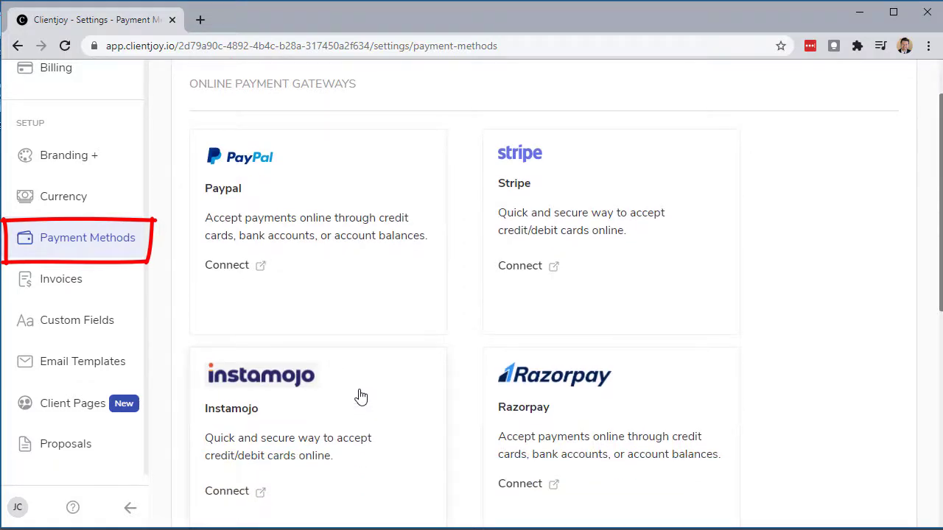
# Open the invoice setup and examine the formatting merge fields for the company info and customer address.
pyautogui.click(96, 280)
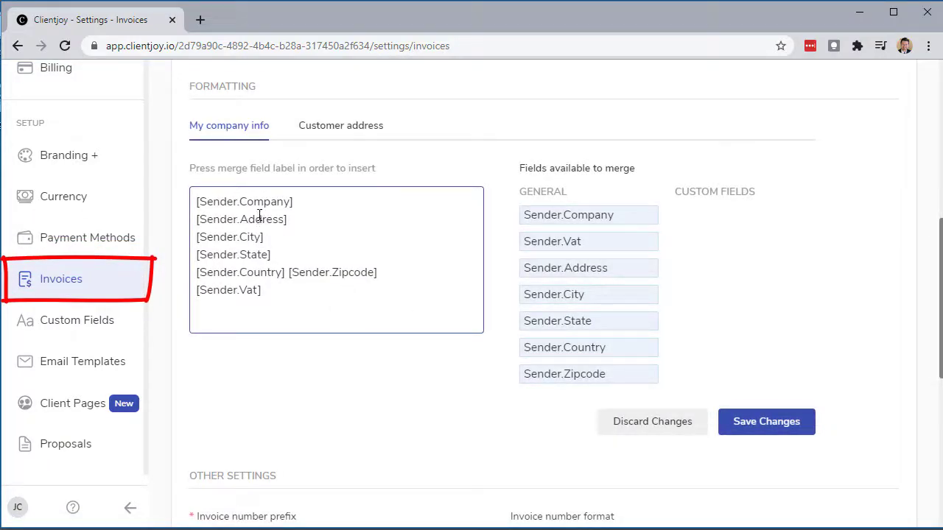
pyautogui.scroll(1, 259, 215)
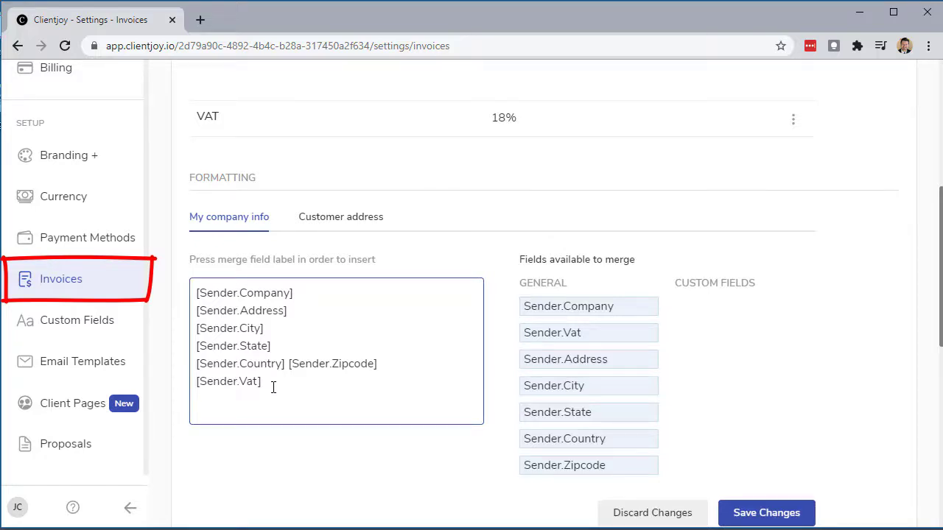
pyautogui.moveTo(282, 389); pyautogui.dragTo(183, 303)
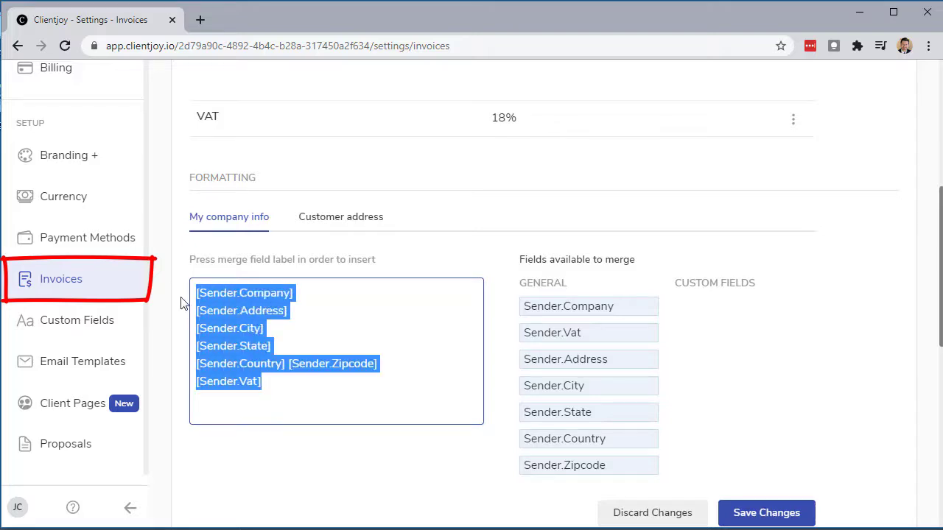
pyautogui.click(375, 324)
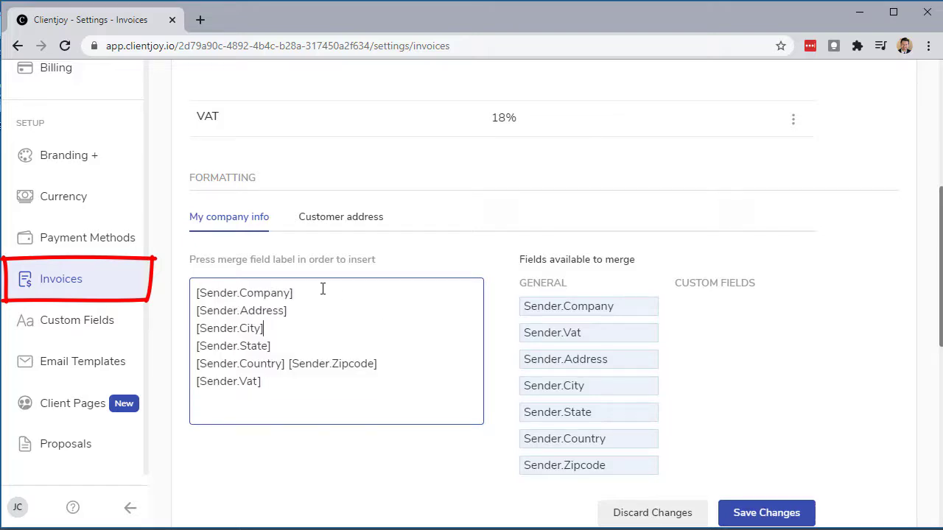
pyautogui.click(337, 221)
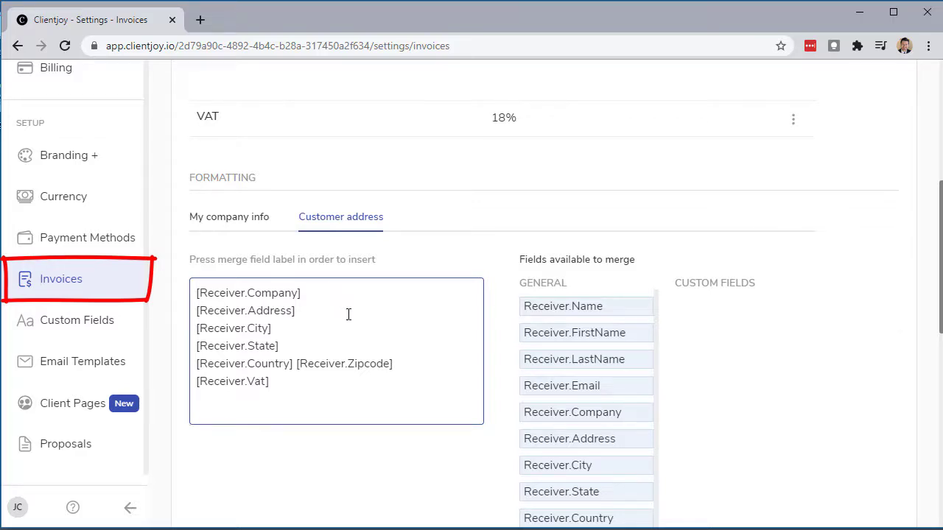
pyautogui.scroll(-1, 300, 341)
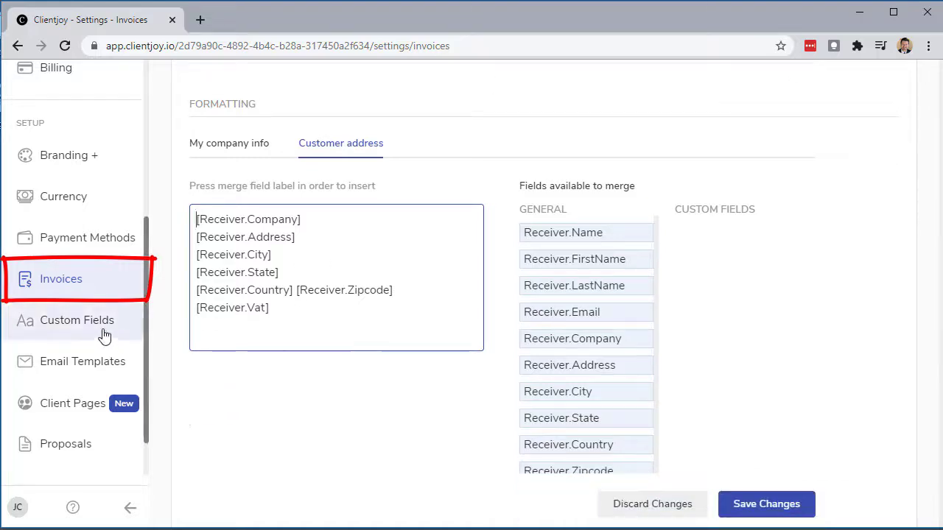
# Add a mandatory custom field named "social media" of type Text for the Leads module.
pyautogui.click(69, 324)
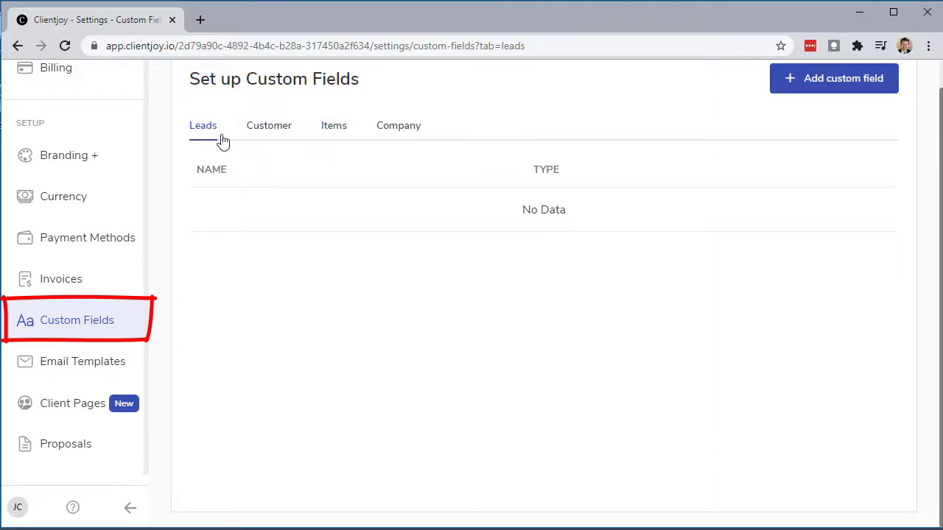
pyautogui.click(819, 78)
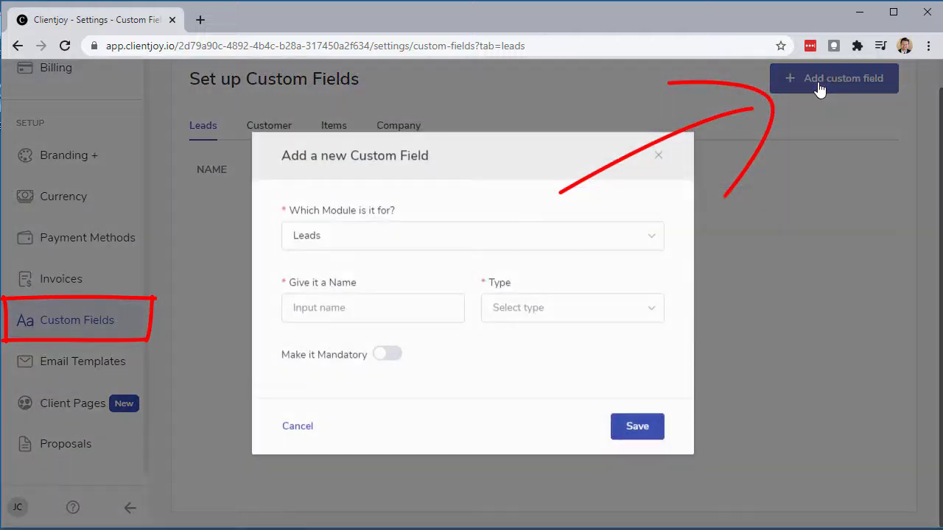
pyautogui.click(383, 239)
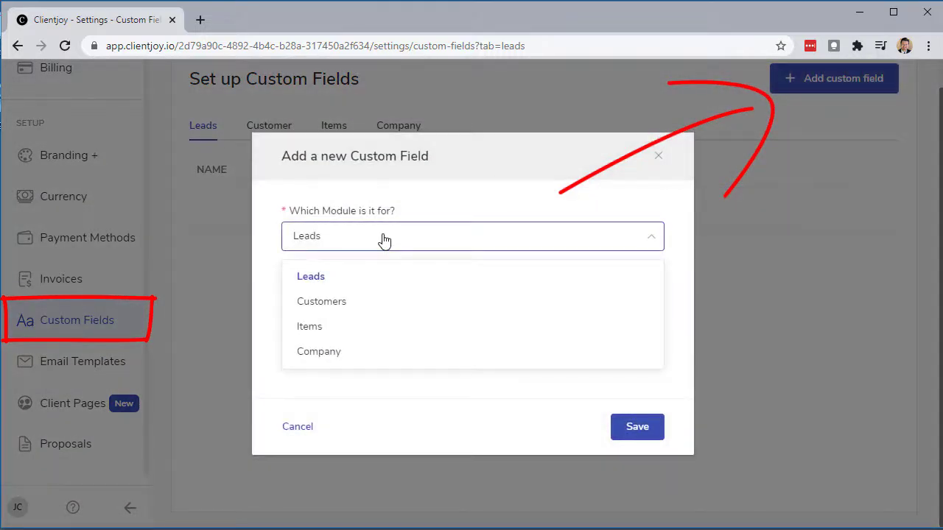
pyautogui.click(310, 279)
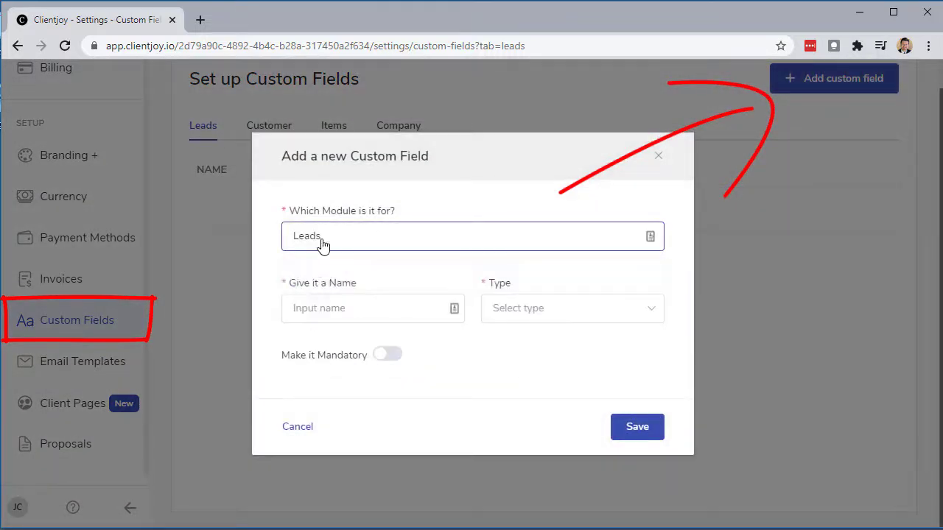
pyautogui.click(348, 308)
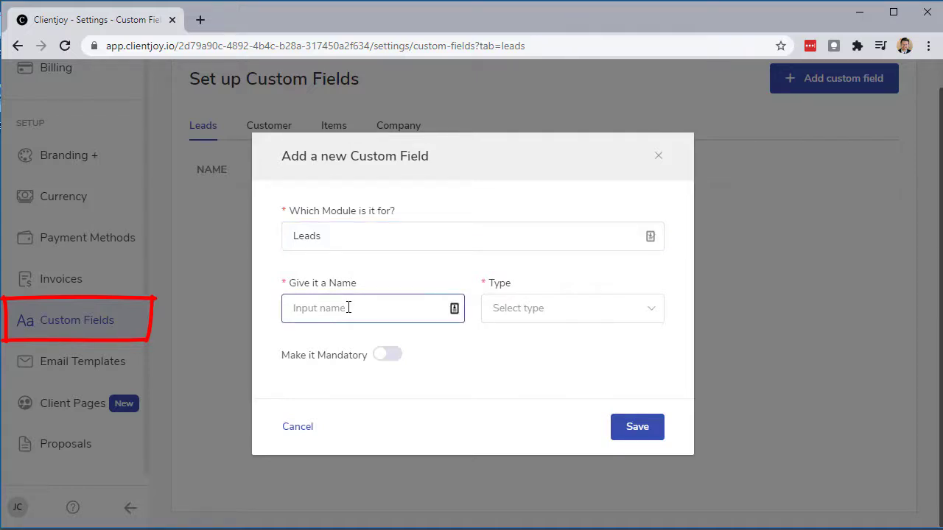
pyautogui.write('social media')
pyautogui.click(604, 313)
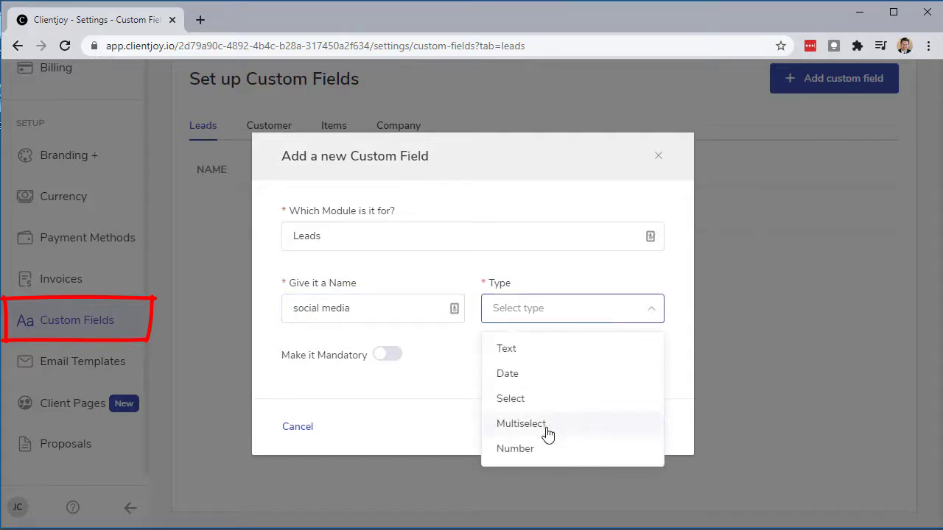
pyautogui.click(519, 350)
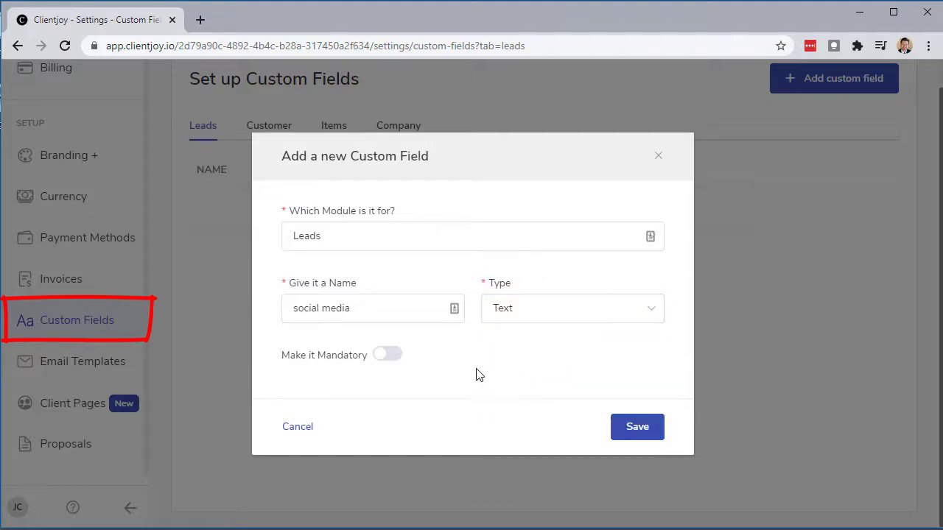
pyautogui.click(389, 358)
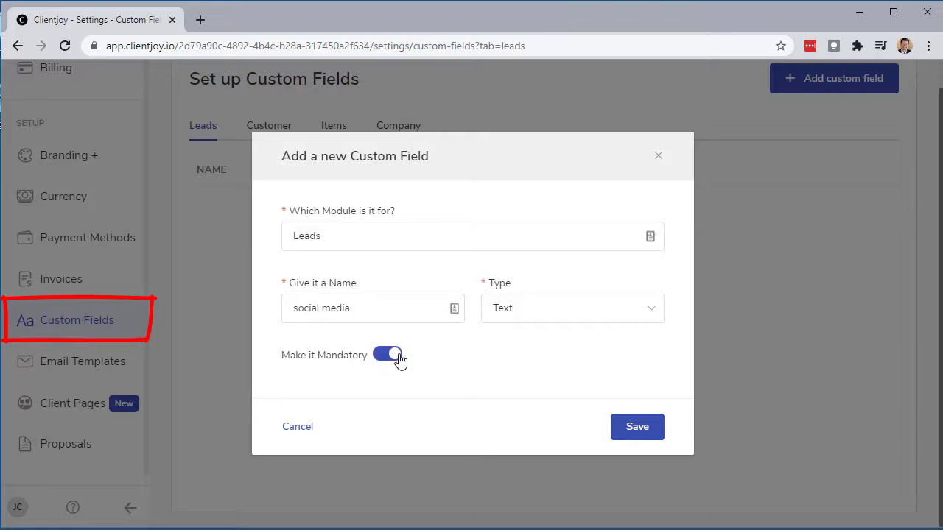
pyautogui.click(626, 428)
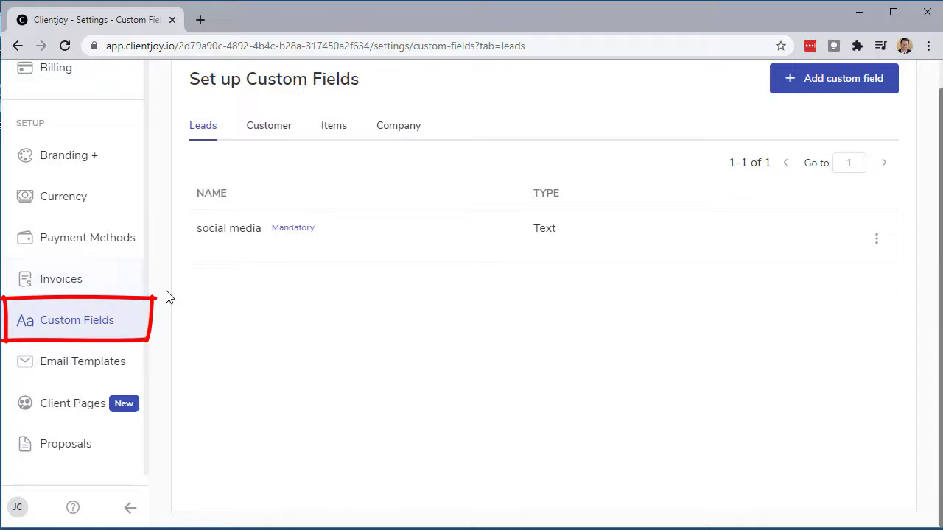
# Open a new lead form from the leads board and check its custom fields section for the social media field.
pyautogui.scroll(4, 95, 209)
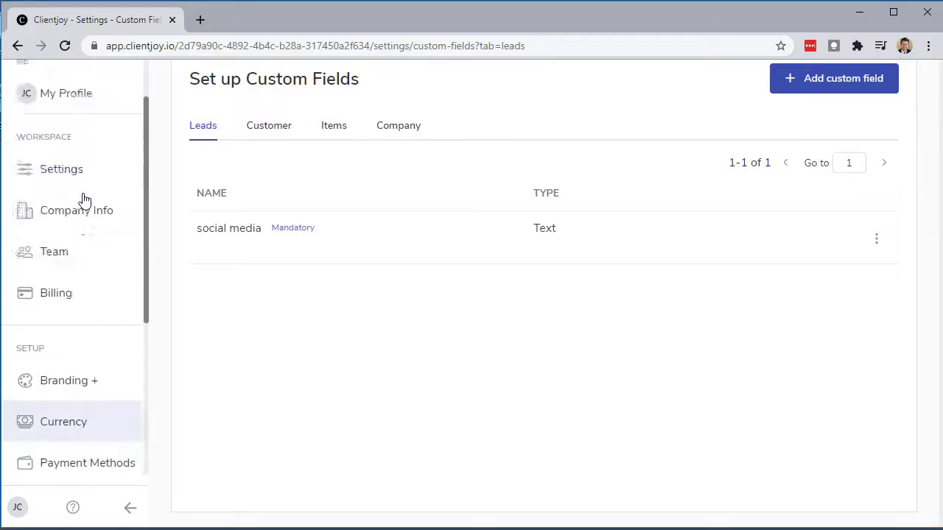
pyautogui.click(23, 89)
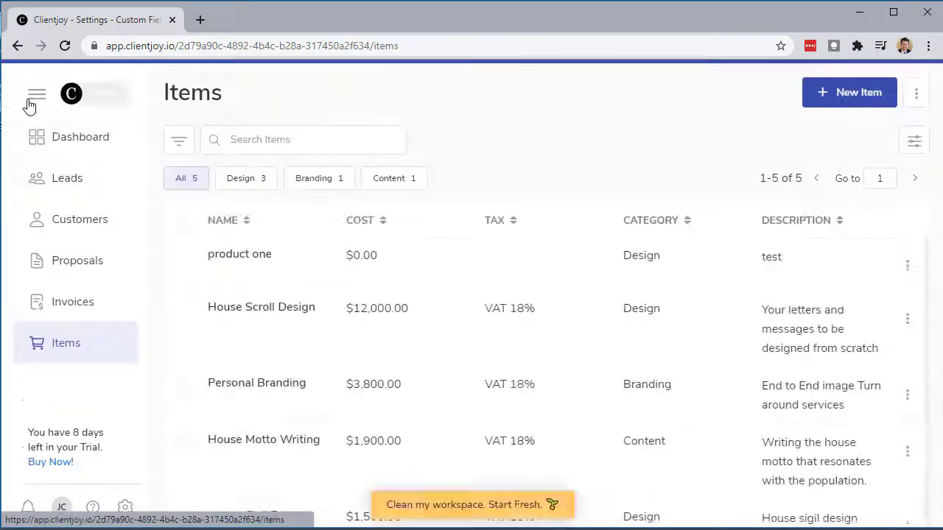
pyautogui.click(66, 183)
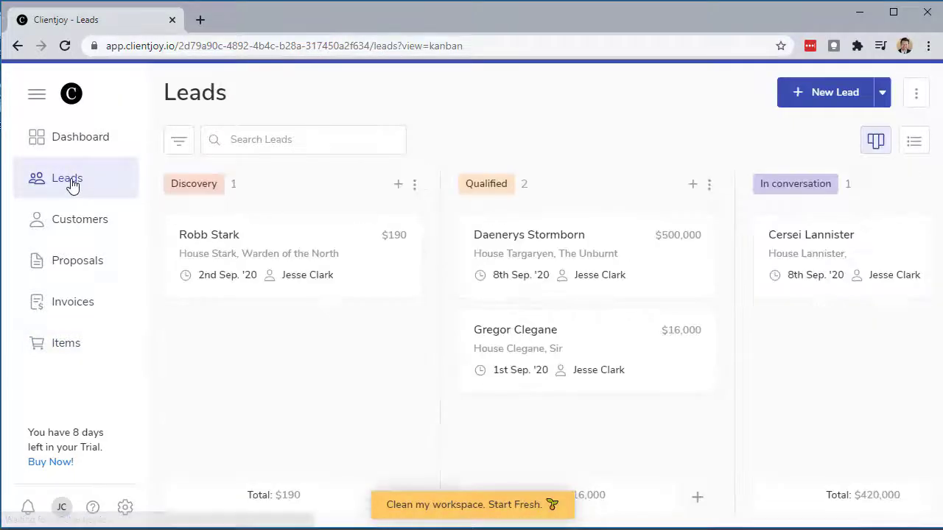
pyautogui.click(828, 95)
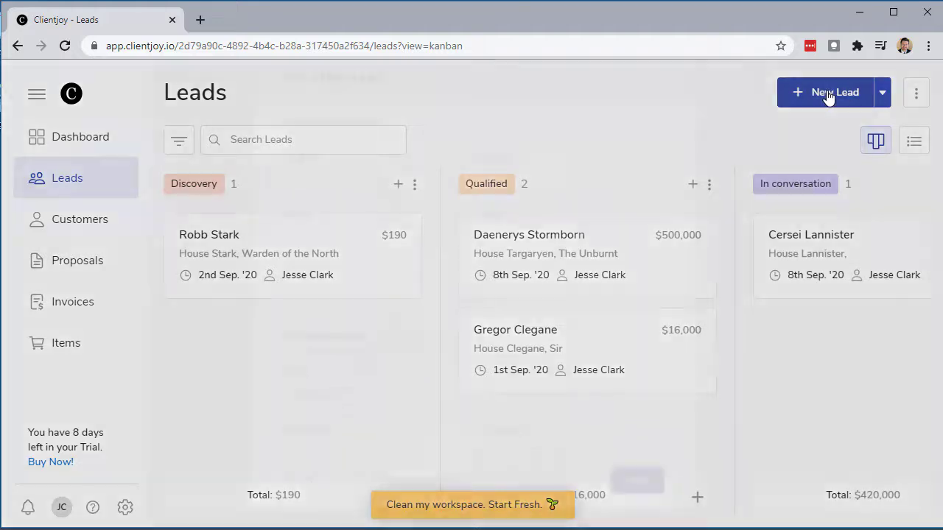
pyautogui.click(444, 259)
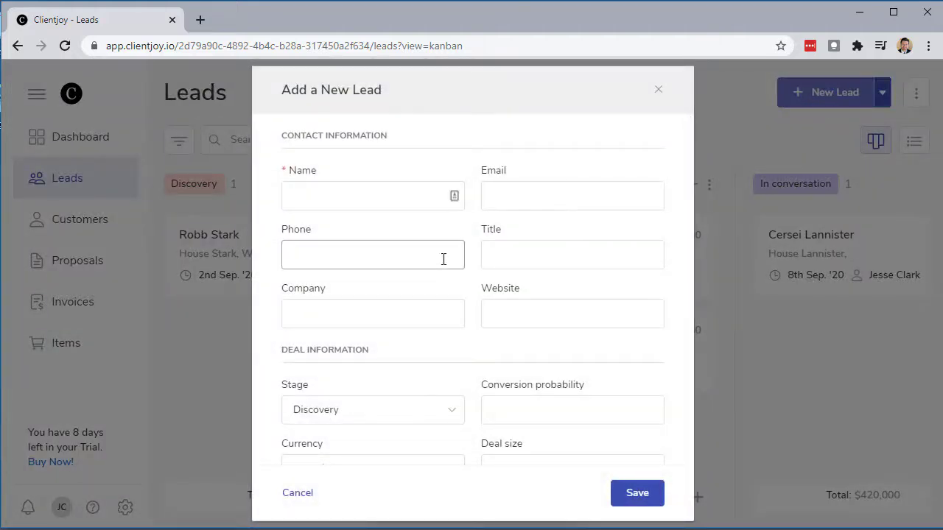
pyautogui.scroll(-3, 443, 259)
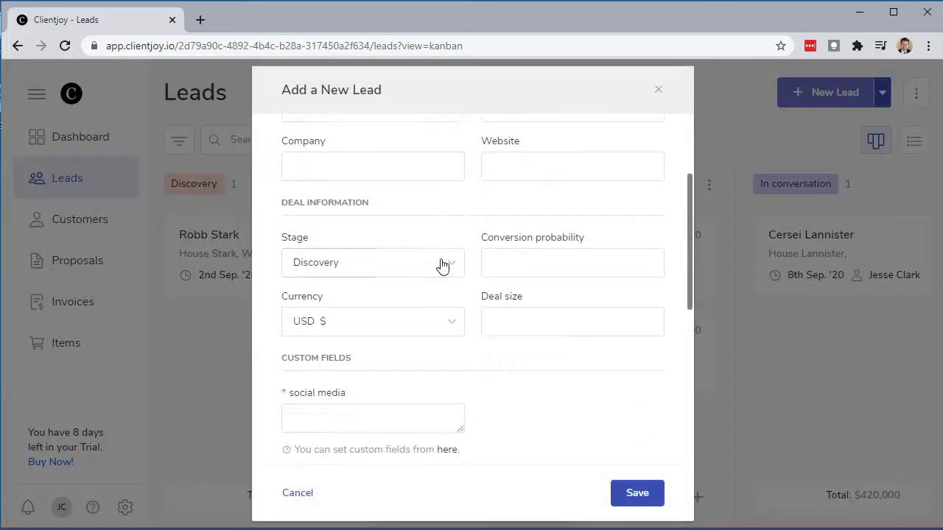
pyautogui.scroll(-1, 442, 265)
pyautogui.click(371, 276)
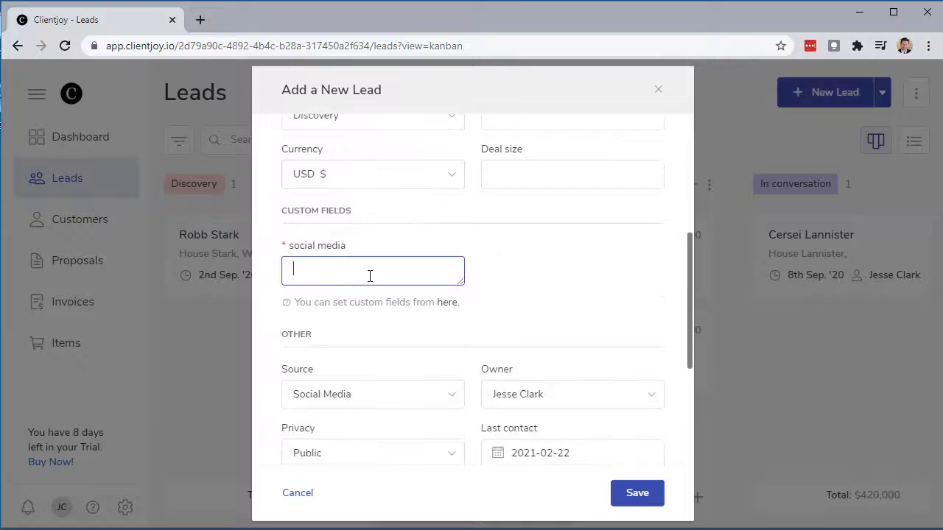
pyautogui.scroll(-1, 368, 275)
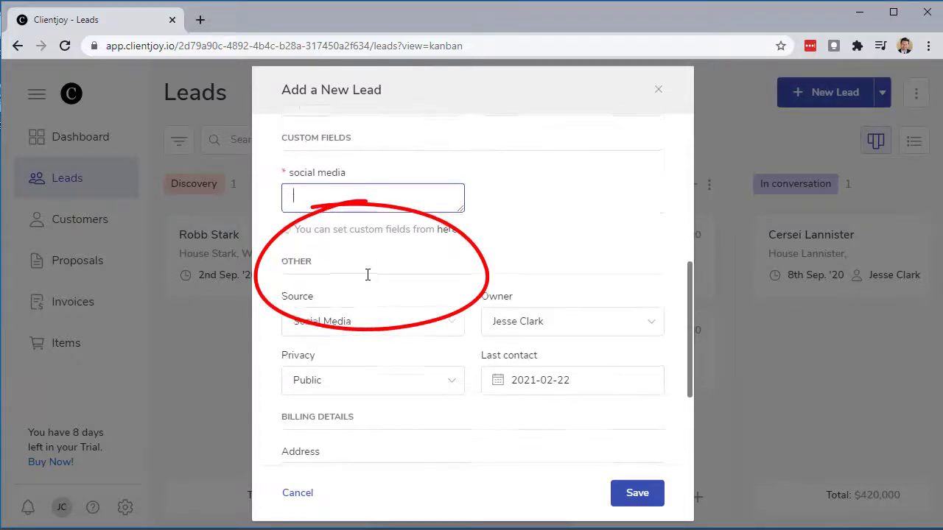
# View the lead source options in the new lead form, and close the form without saving.
pyautogui.click(366, 316)
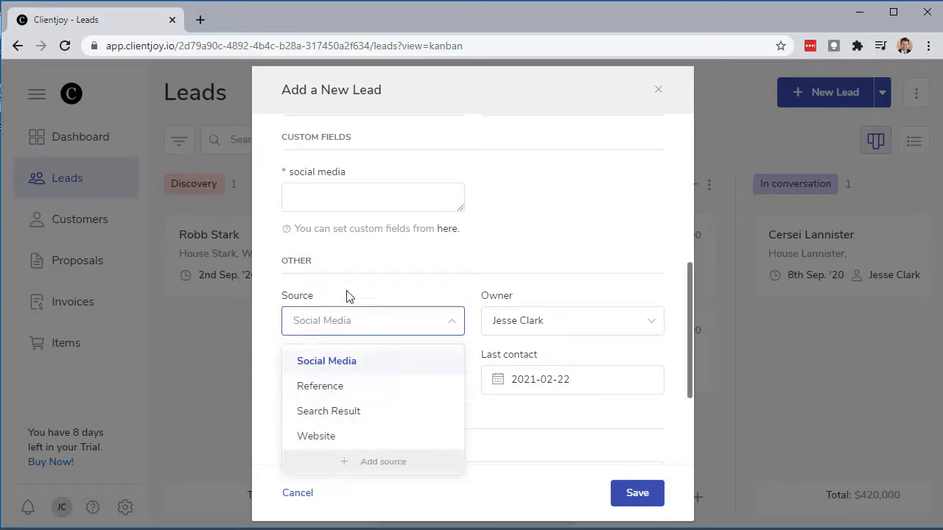
pyautogui.click(344, 265)
pyautogui.scroll(2, 348, 251)
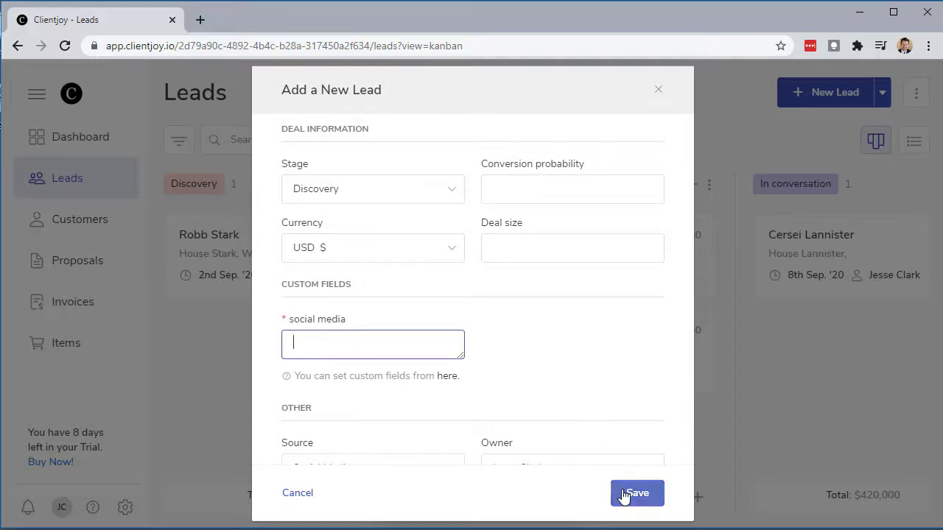
pyautogui.click(293, 493)
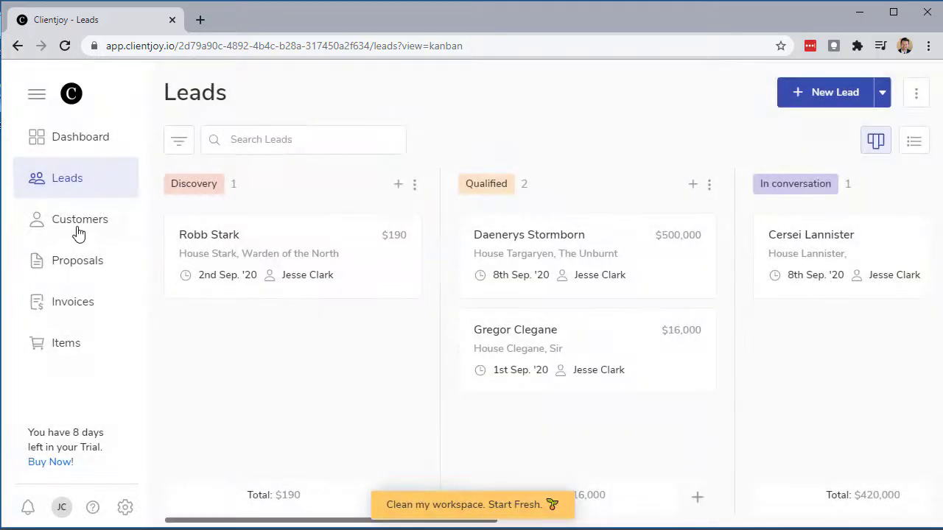
# Return to the custom fields setup in the workspace settings.
pyautogui.click(126, 507)
pyautogui.scroll(-4, 91, 374)
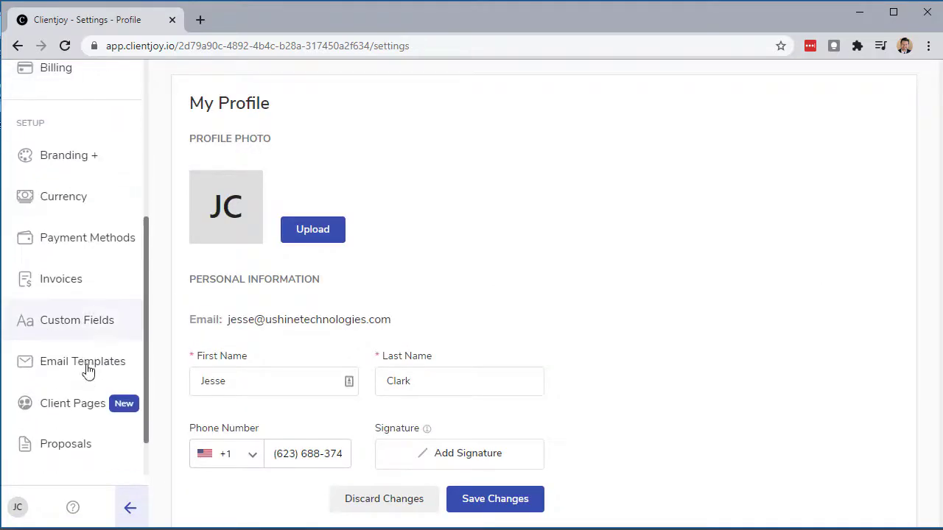
pyautogui.click(77, 321)
# Open the email templates setup and review the templates for invoices, proposals and customers.
pyautogui.scroll(-1, 116, 292)
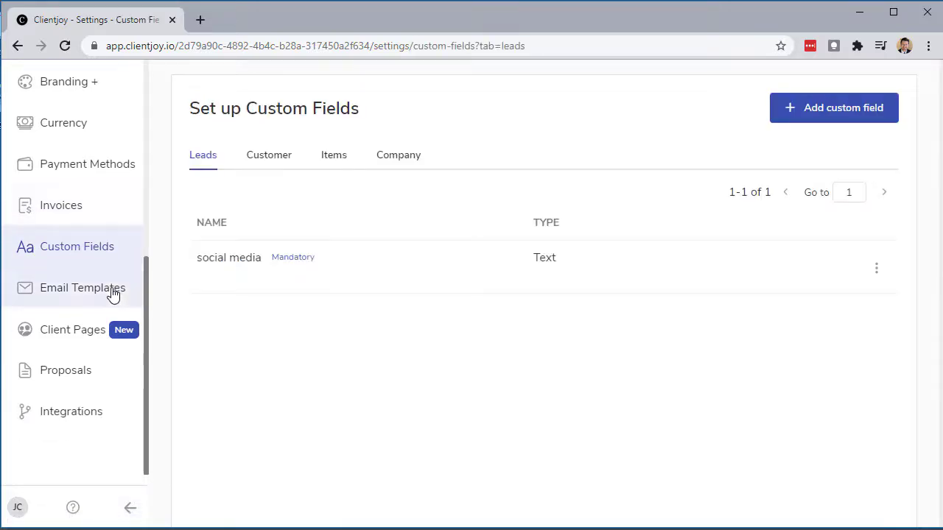
pyautogui.click(81, 290)
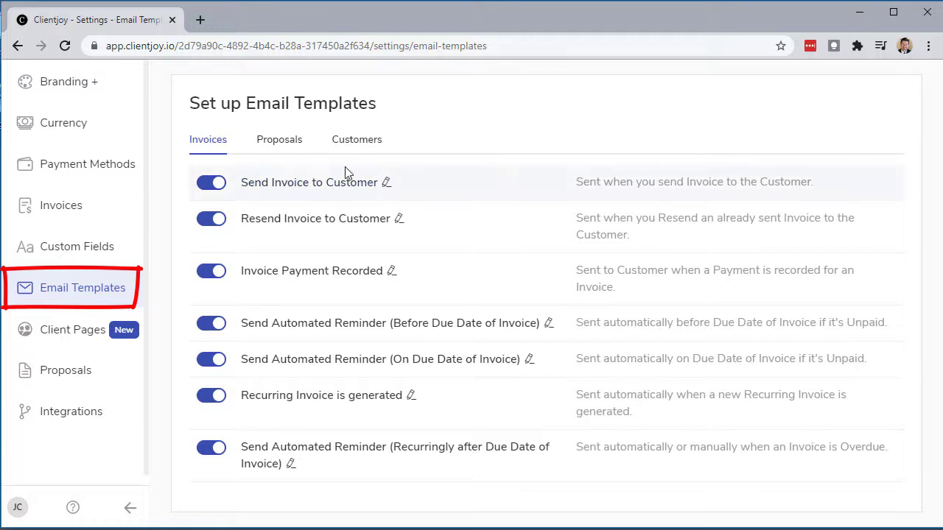
pyautogui.click(279, 142)
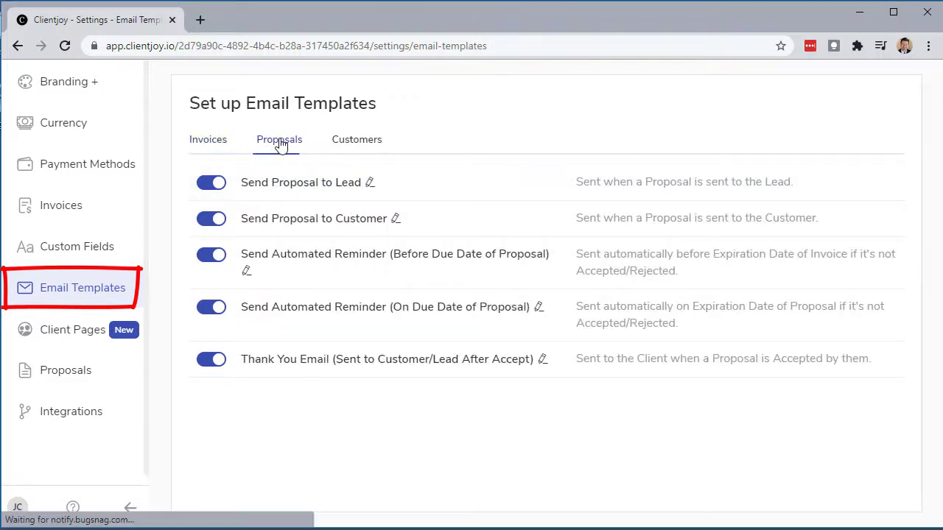
pyautogui.click(366, 145)
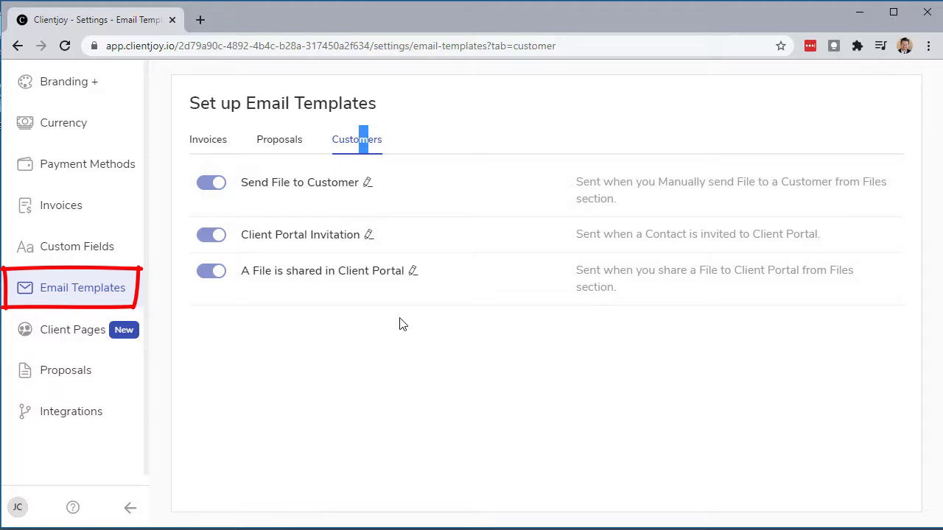
pyautogui.click(347, 328)
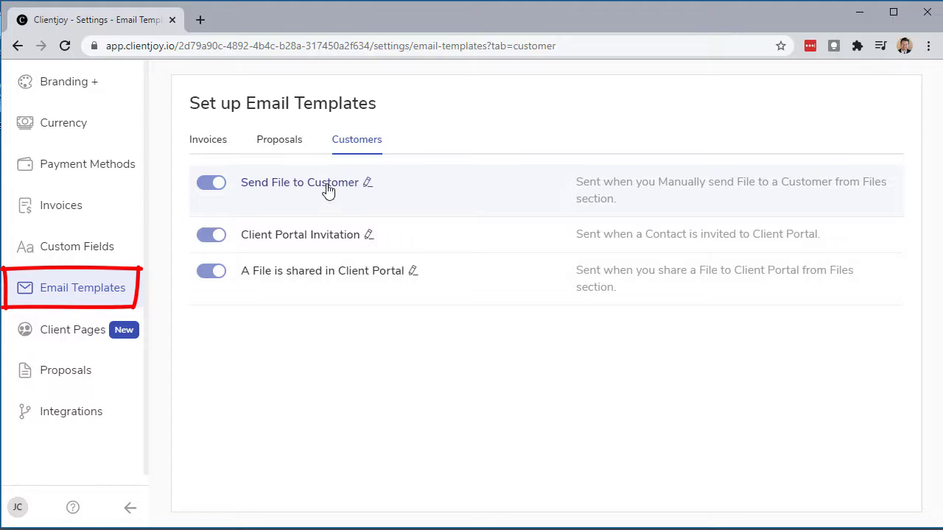
# Open the Send File to Customer email template, review its subject and message, and save it as is.
pyautogui.moveTo(217, 183)
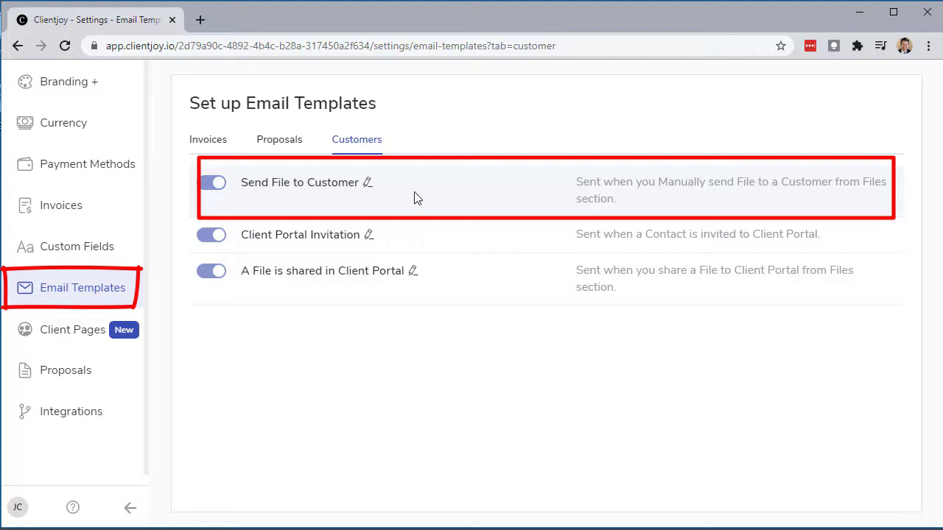
pyautogui.click(367, 184)
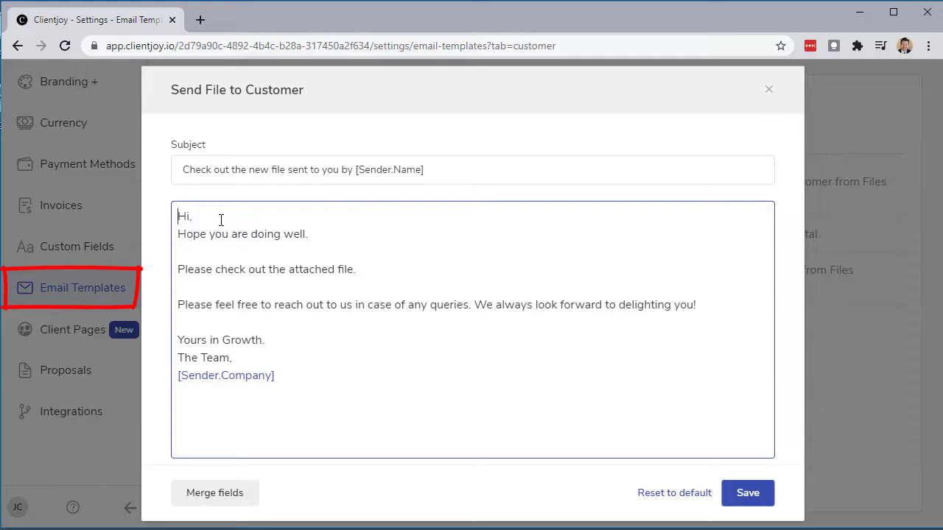
pyautogui.click(736, 494)
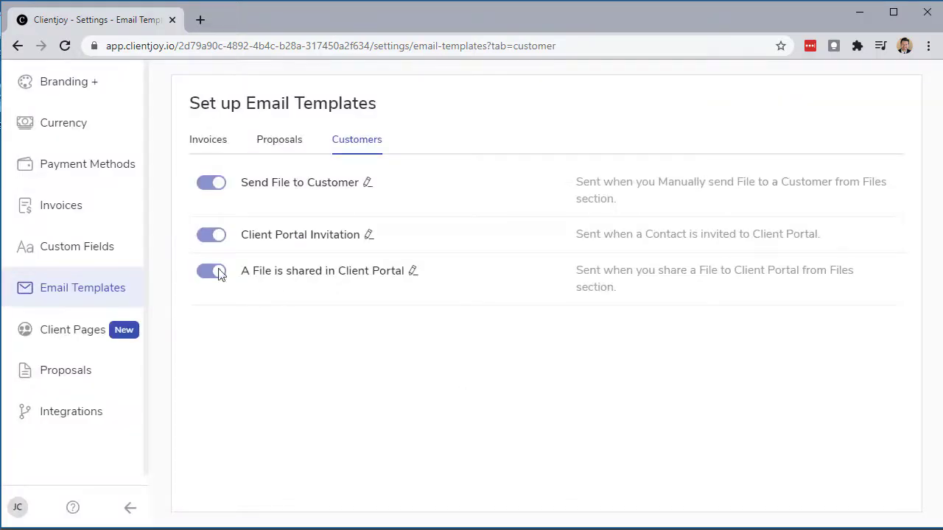
# Leave the settings and open the House Martell record from the customer list.
pyautogui.scroll(5, 114, 328)
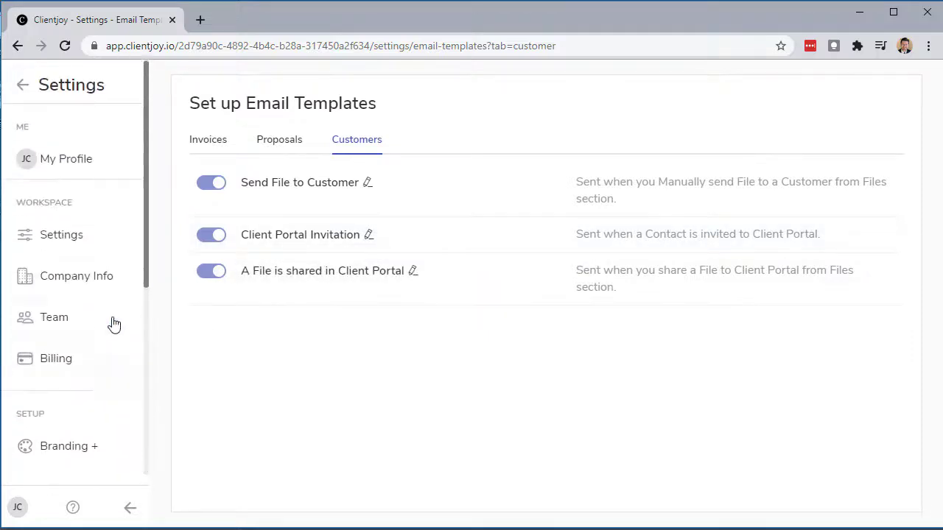
pyautogui.click(25, 91)
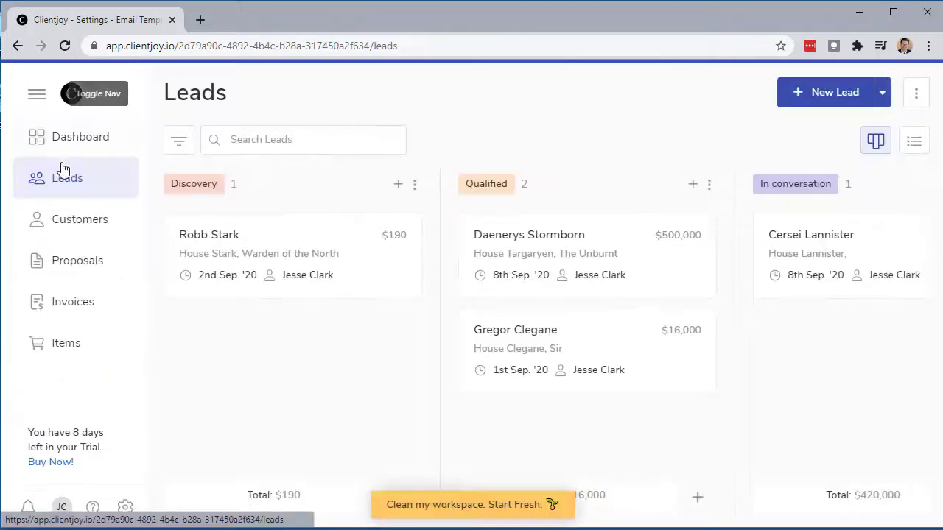
pyautogui.click(69, 218)
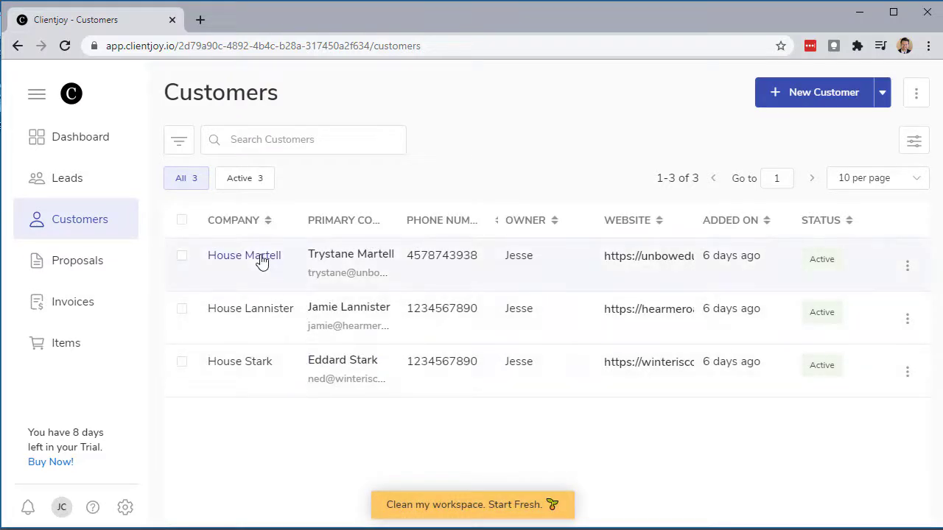
pyautogui.click(262, 257)
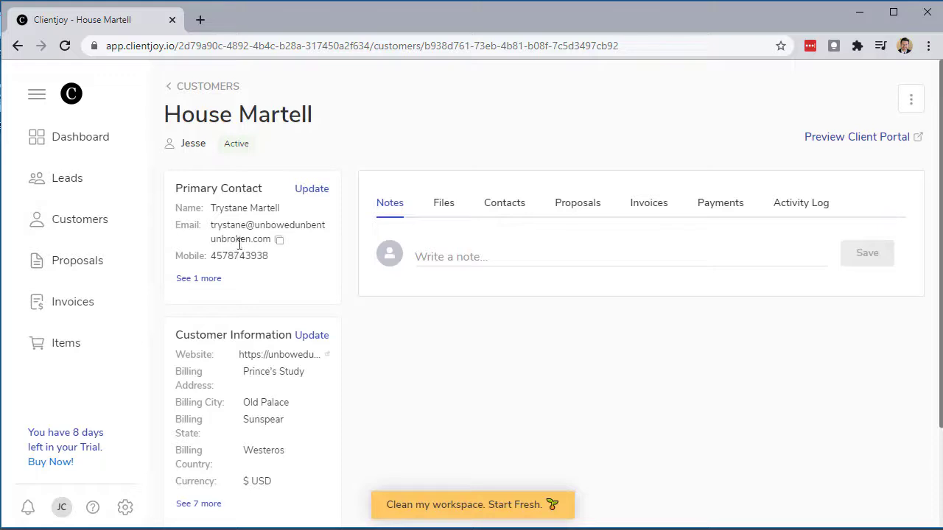
# Upload the PNG file ALL-KIDS-NEED-MUSIC-3 from the Desktop to House Martell's files.
pyautogui.click(446, 209)
pyautogui.scroll(-2, 469, 254)
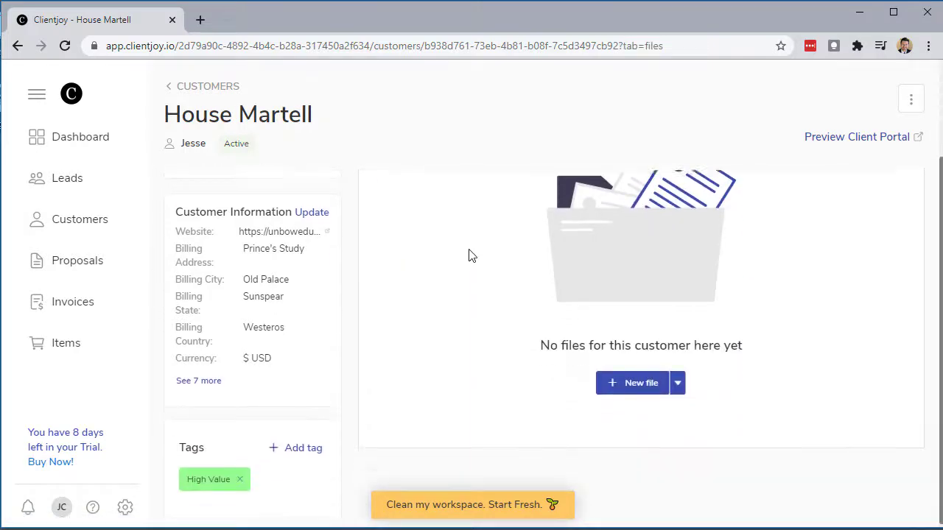
pyautogui.click(631, 382)
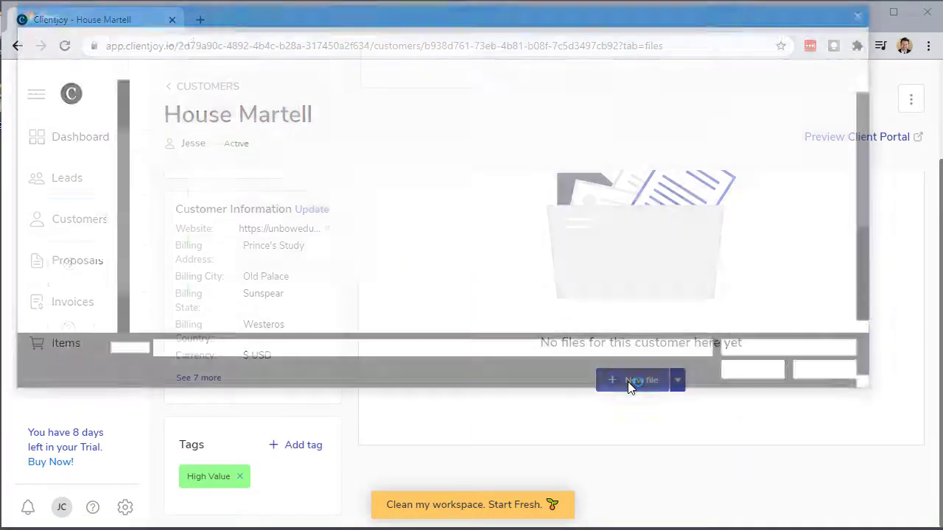
pyautogui.scroll(-3, 221, 231)
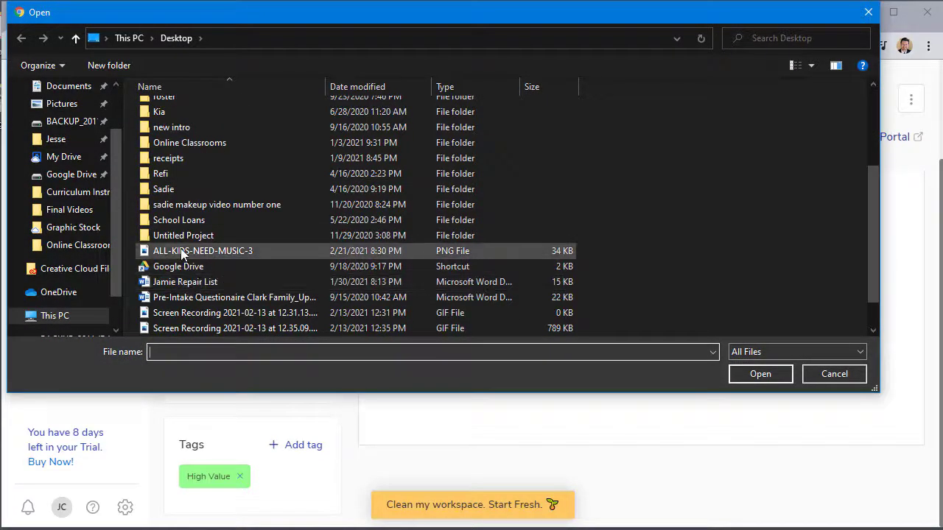
pyautogui.scroll(-1, 180, 252)
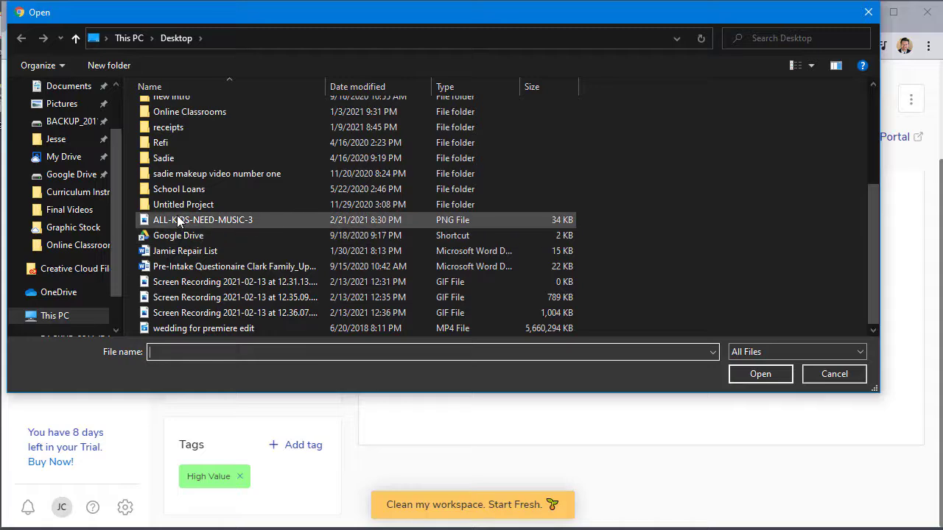
pyautogui.click(177, 220)
pyautogui.click(738, 374)
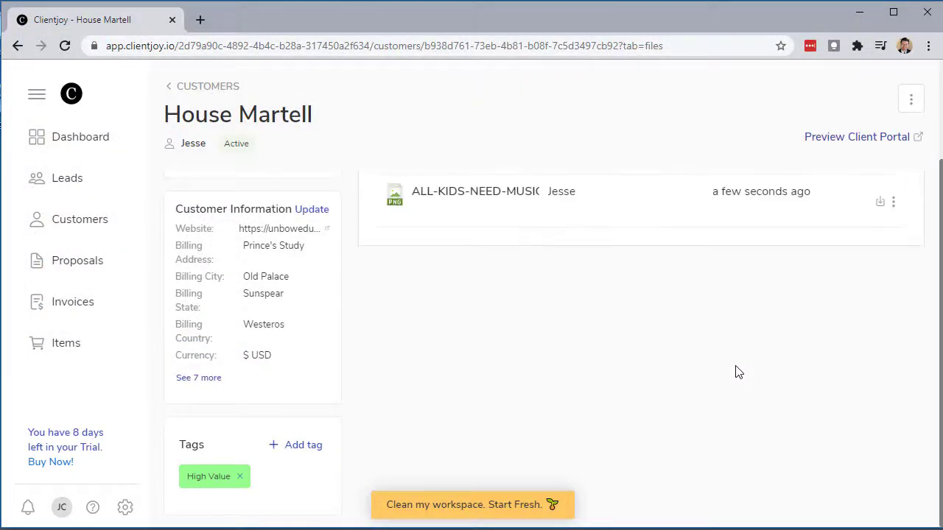
# Open the Send File form for the uploaded PNG, review its template message, and close the form without sending.
pyautogui.click(894, 206)
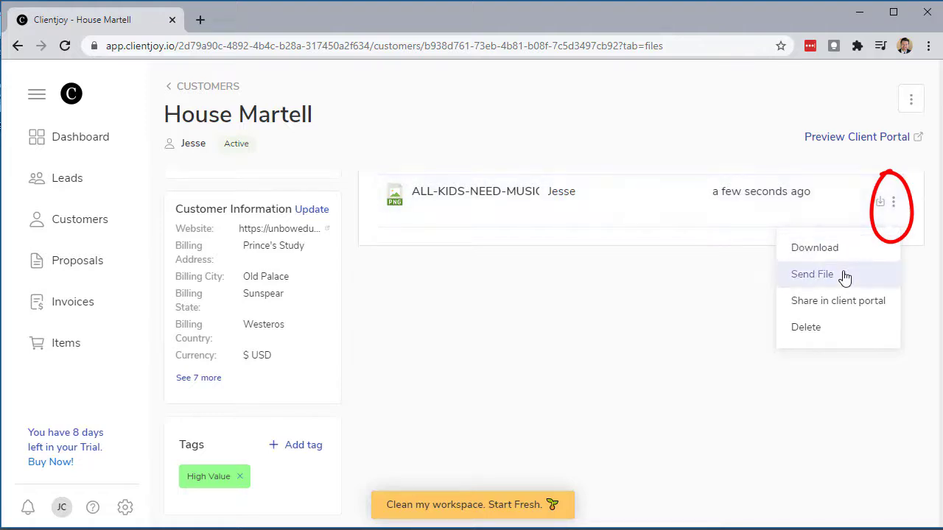
pyautogui.click(811, 274)
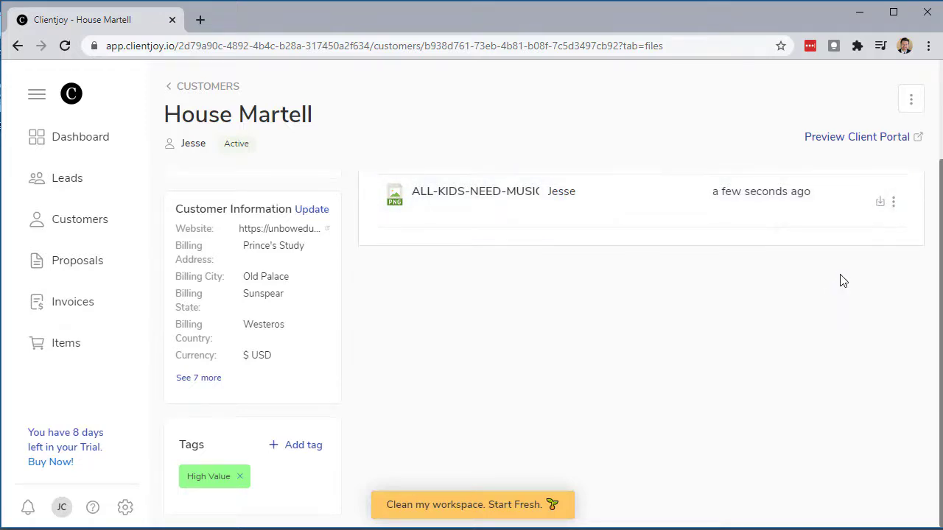
pyautogui.scroll(-3, 382, 302)
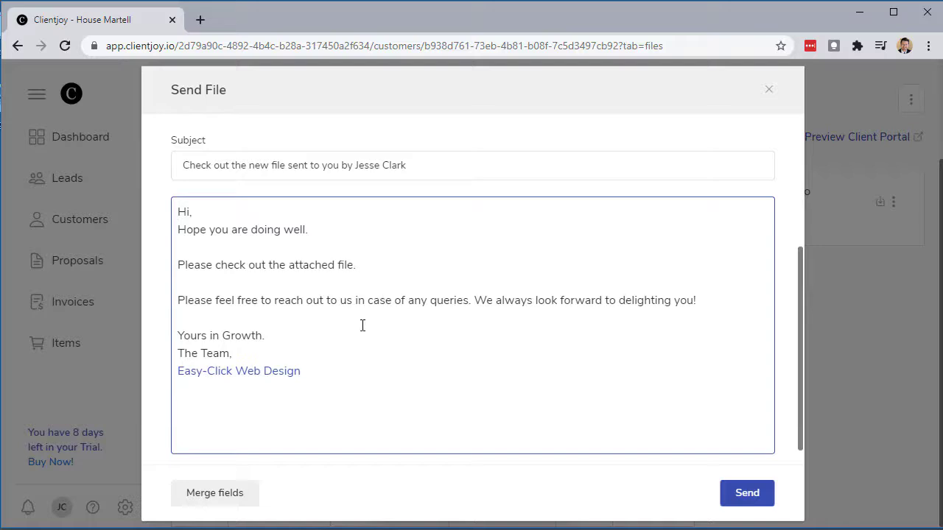
pyautogui.moveTo(338, 376)
pyautogui.mouseDown()
pyautogui.moveTo(196, 273)
pyautogui.moveTo(172, 216)
pyautogui.mouseUp()
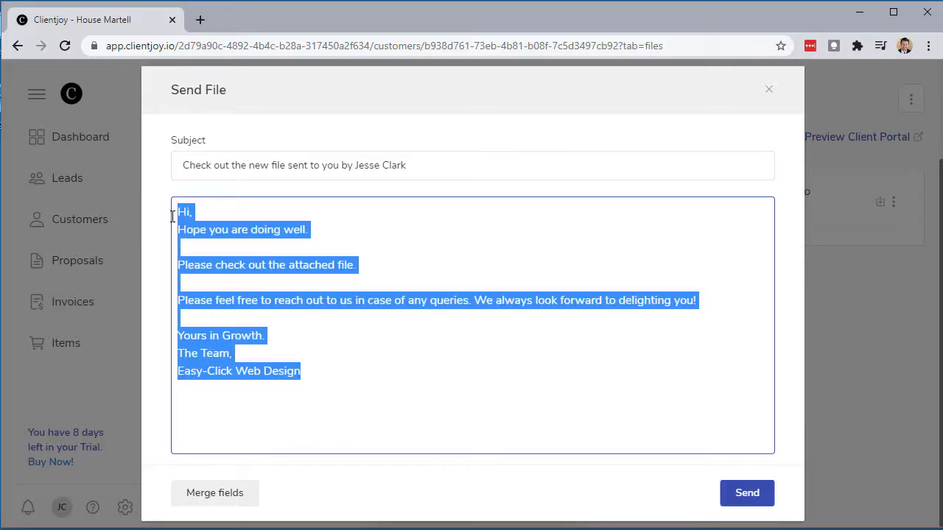
pyautogui.click(368, 242)
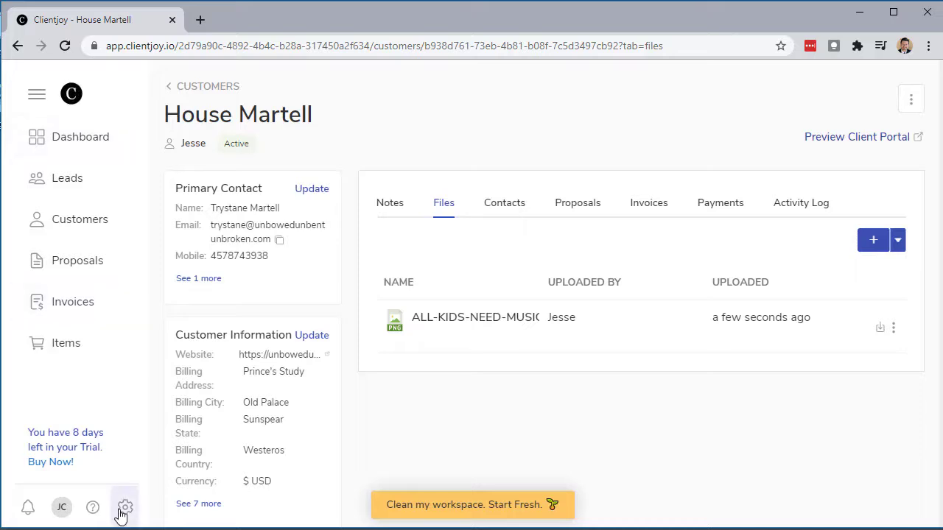
# Open the Client Pages settings and review the custom scripts and custom styles sections.
pyautogui.click(123, 510)
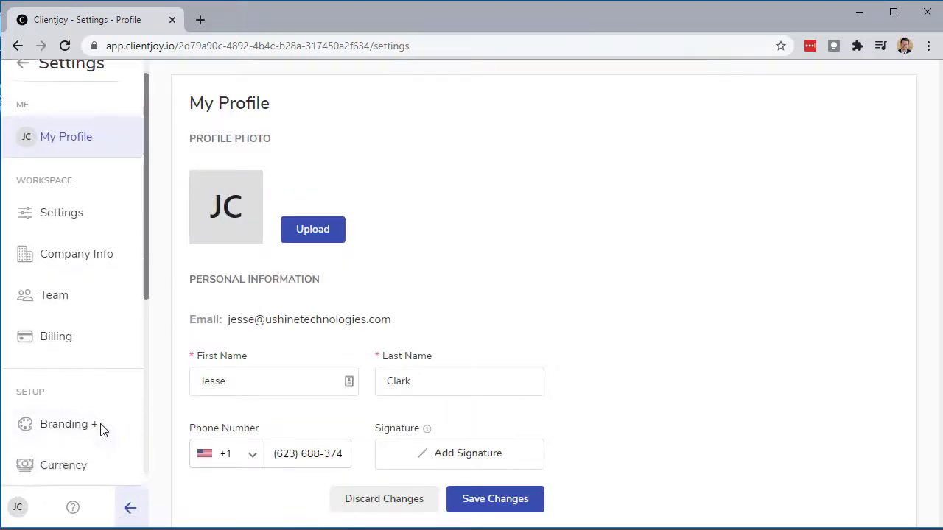
pyautogui.scroll(-5, 100, 430)
pyautogui.click(66, 337)
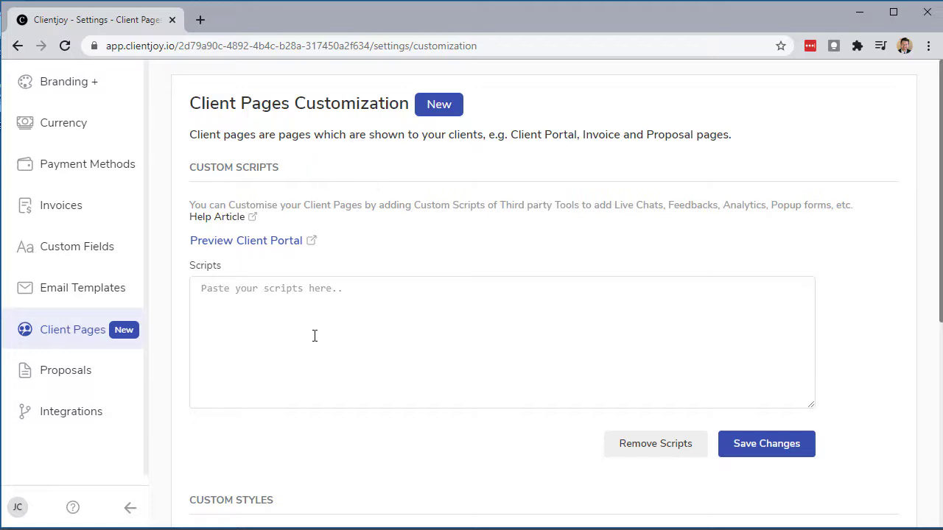
pyautogui.click(298, 309)
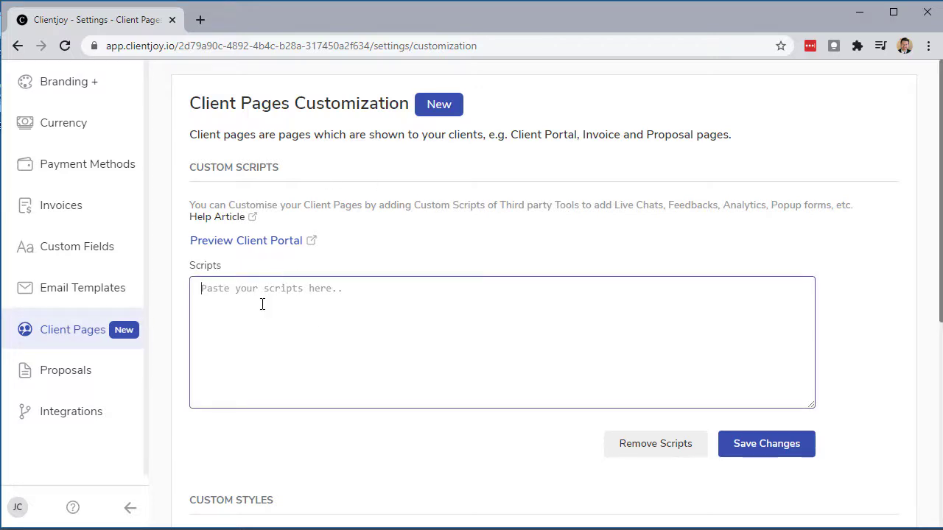
pyautogui.scroll(-1, 254, 305)
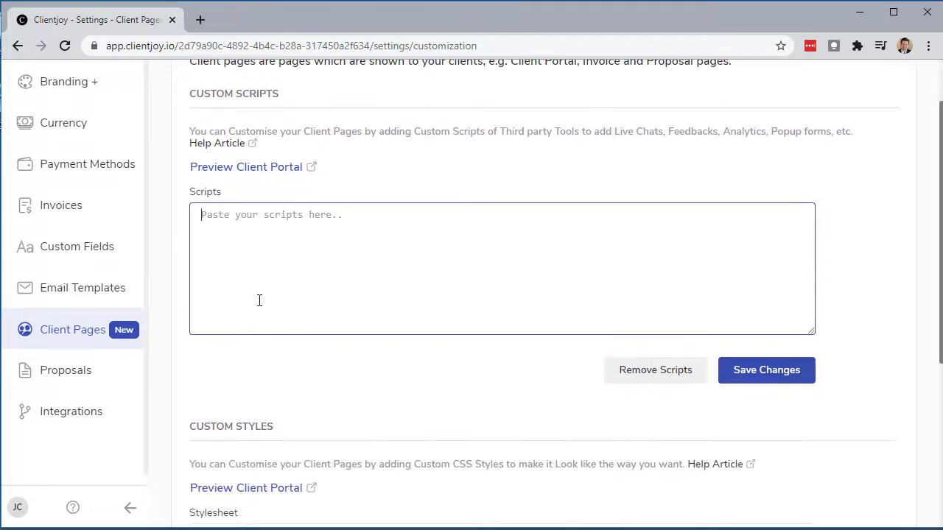
pyautogui.scroll(-2, 258, 298)
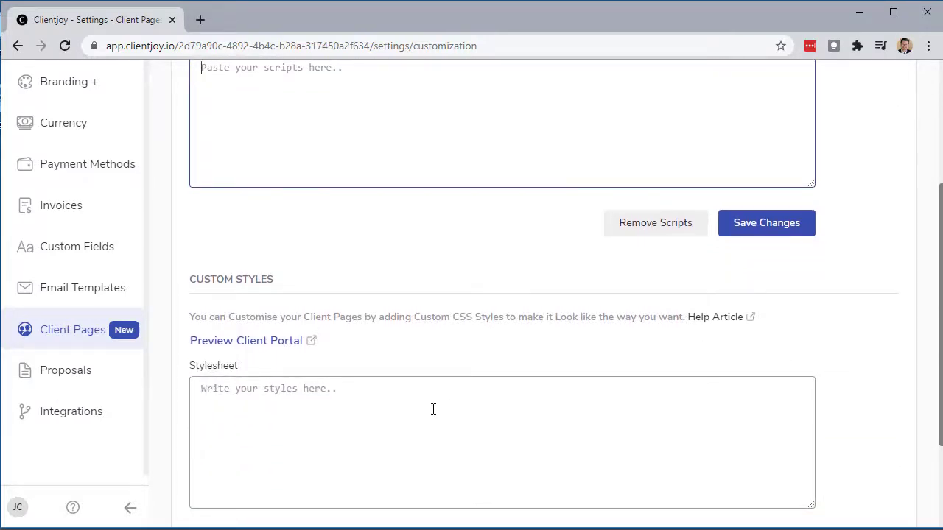
# Preview the client portal's sign-in page from the Client Pages settings, and close the preview.
pyautogui.scroll(3, 433, 409)
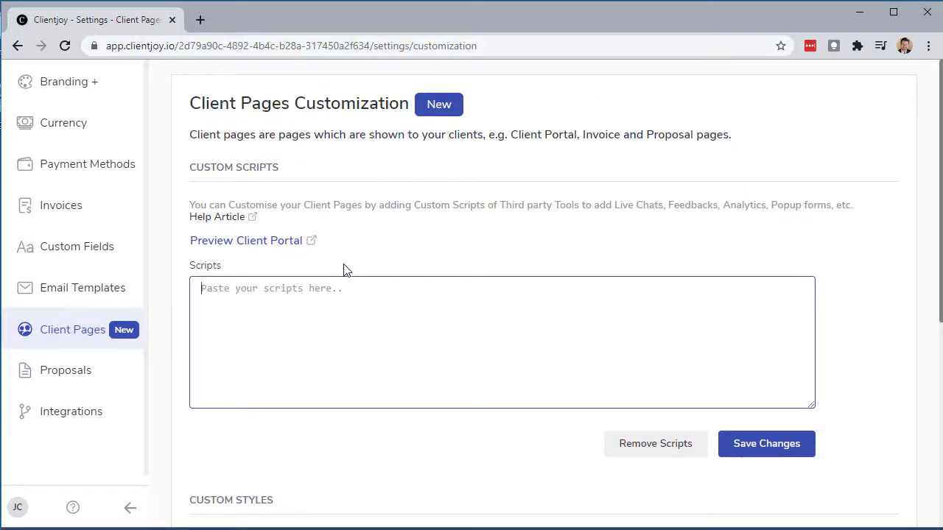
pyautogui.click(258, 242)
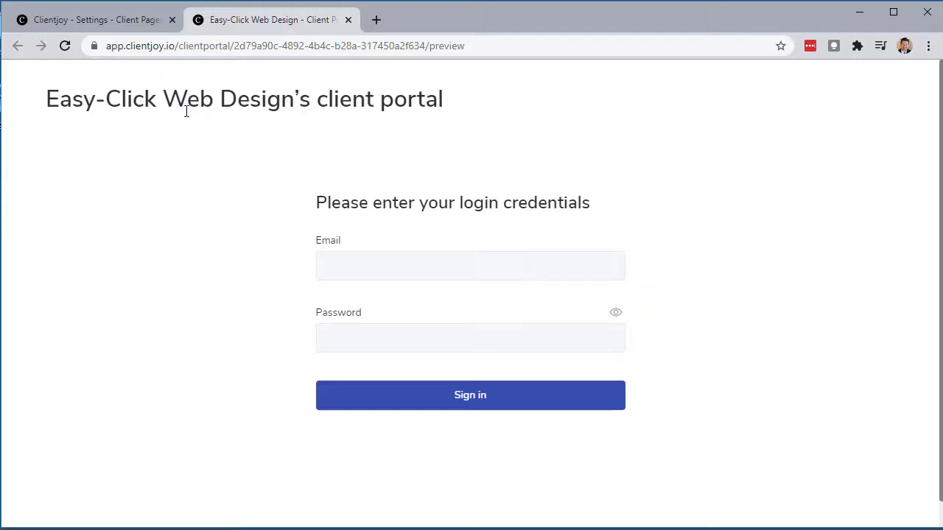
pyautogui.click(348, 21)
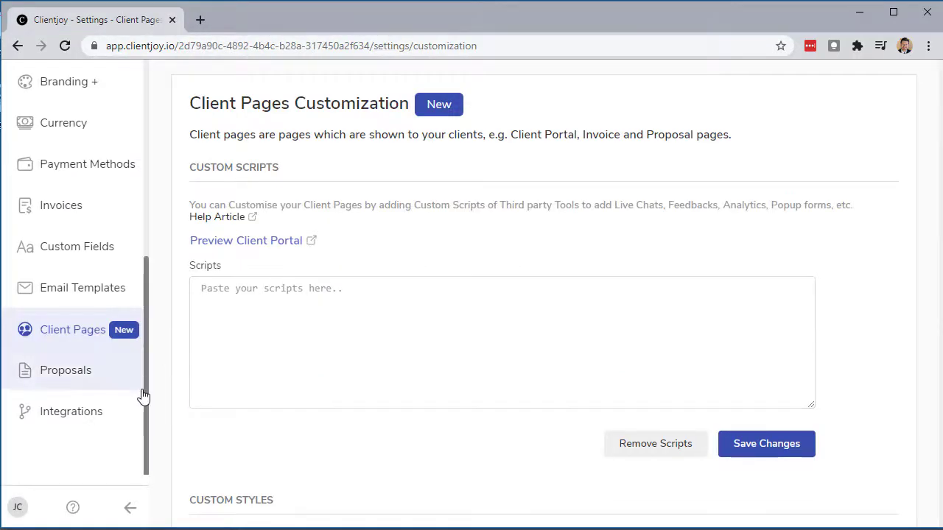
# Review the proposal reminder and numbering settings, and view the available integrations.
pyautogui.click(67, 370)
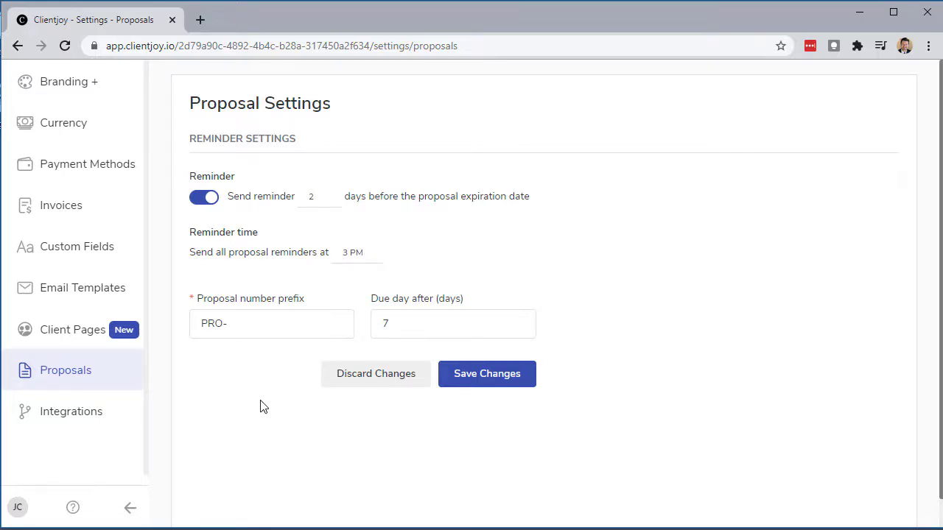
pyautogui.scroll(1, 142, 348)
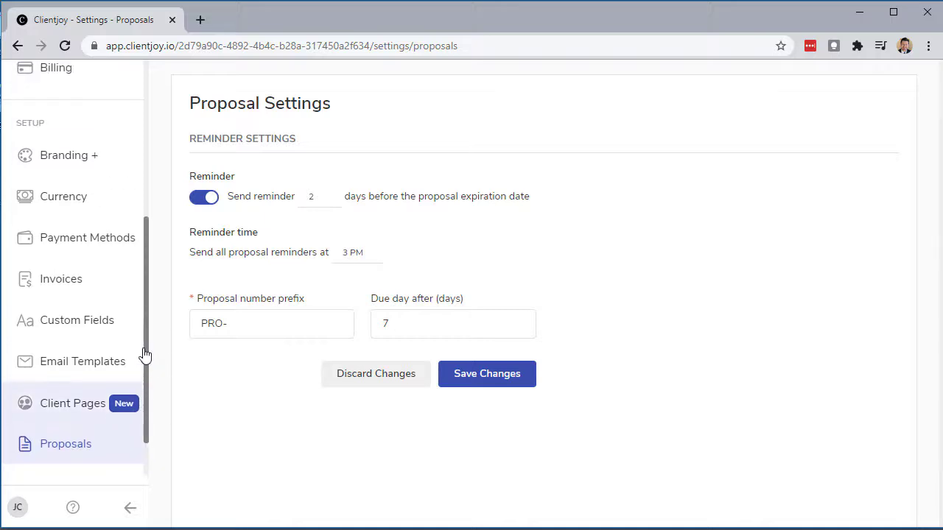
pyautogui.scroll(-1, 144, 352)
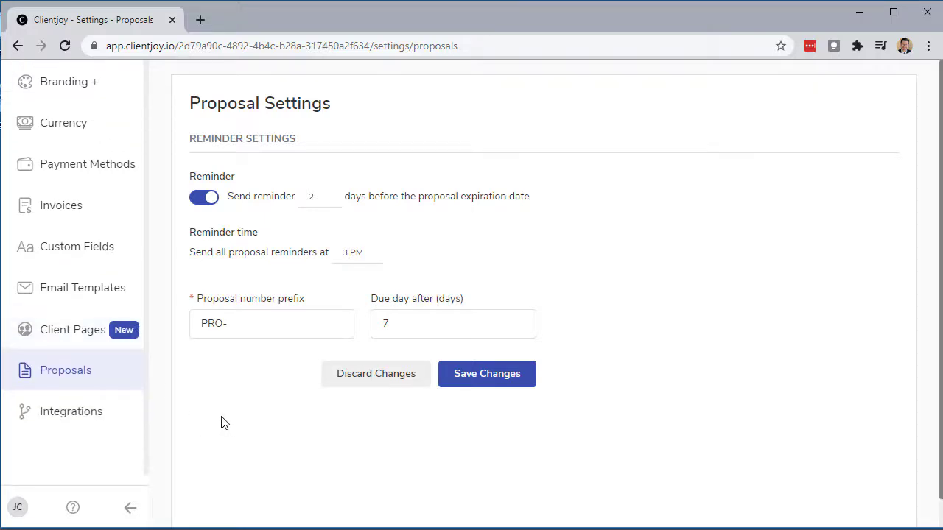
pyautogui.scroll(-1, 206, 422)
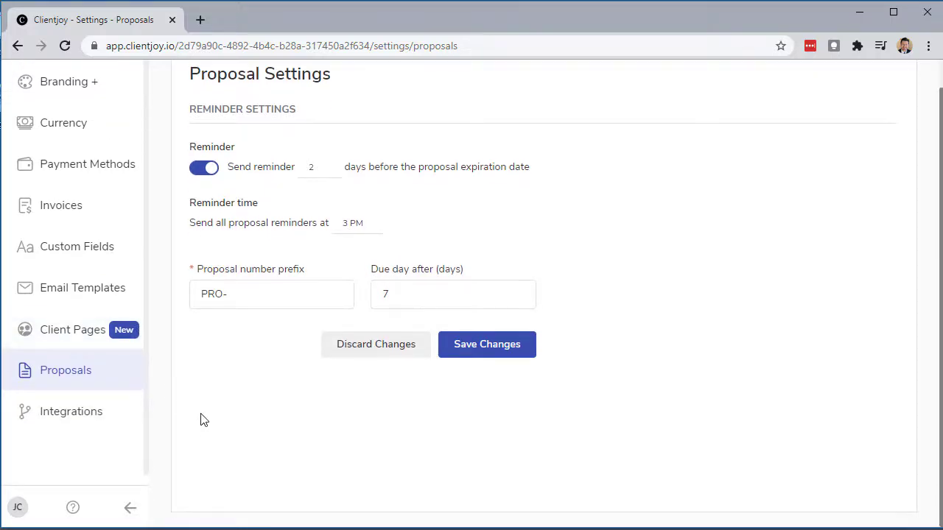
pyautogui.click(77, 414)
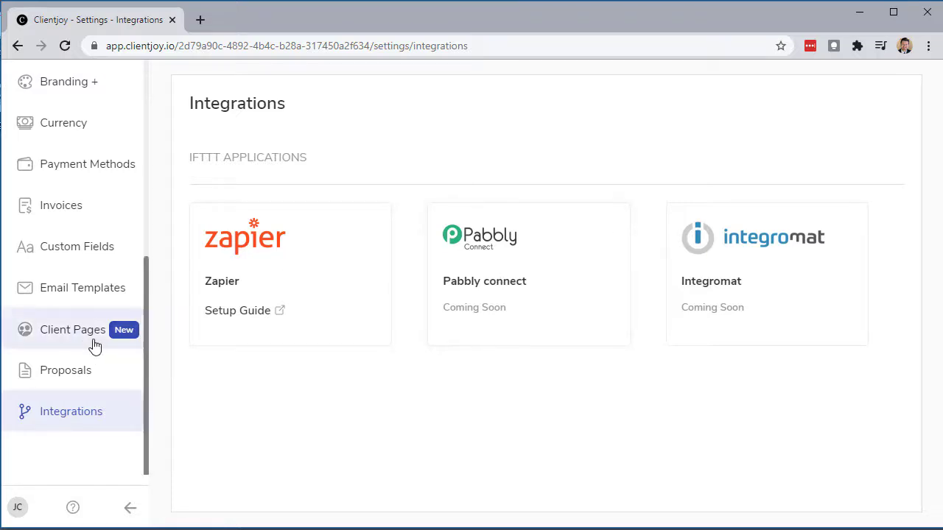
pyautogui.scroll(5, 93, 346)
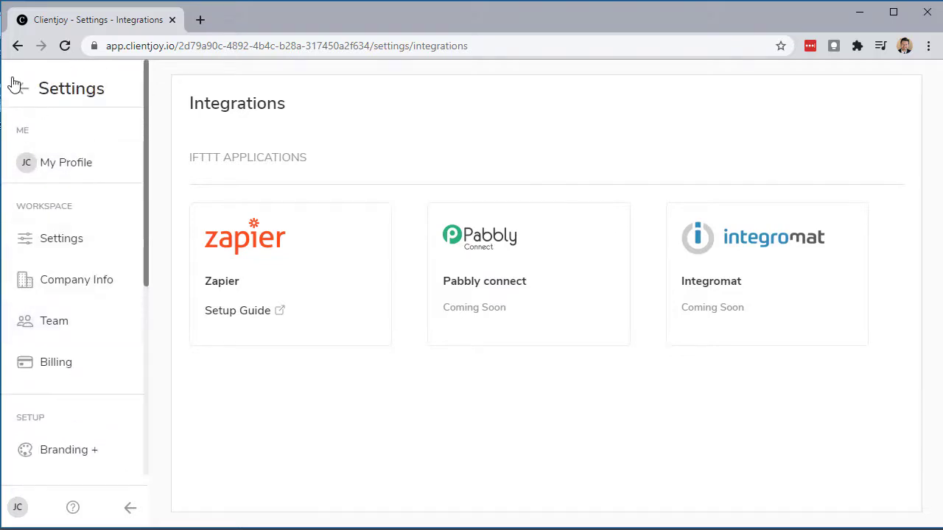
# Leave the settings, open the dashboard, and view the kinds of records that can be created from it.
pyautogui.click(17, 86)
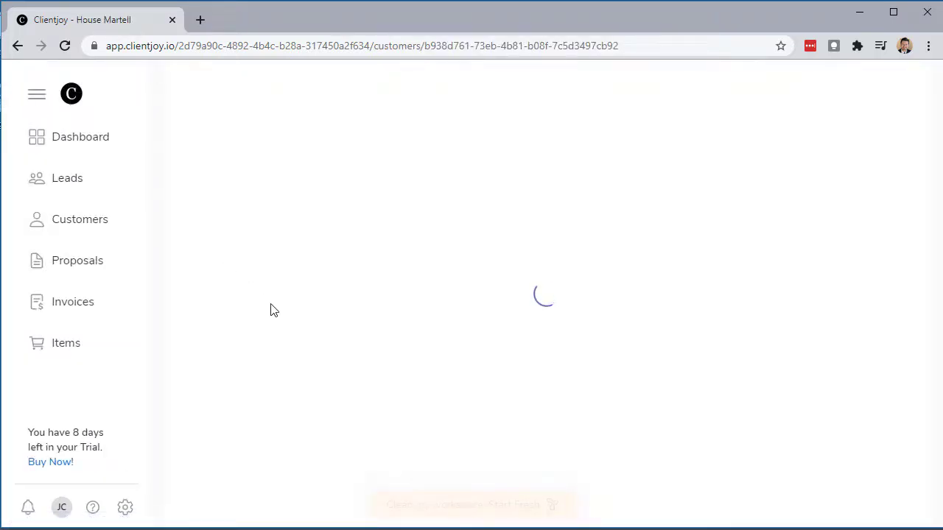
pyautogui.click(67, 146)
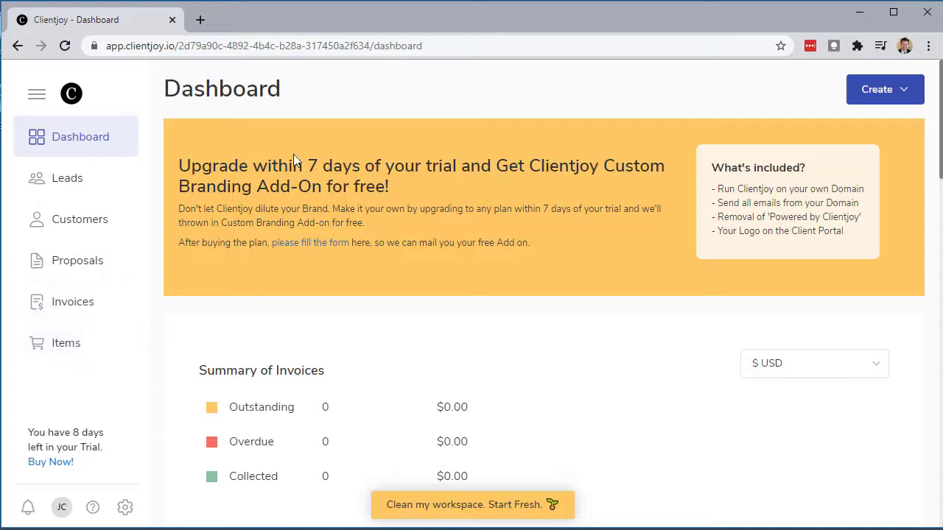
pyautogui.click(911, 92)
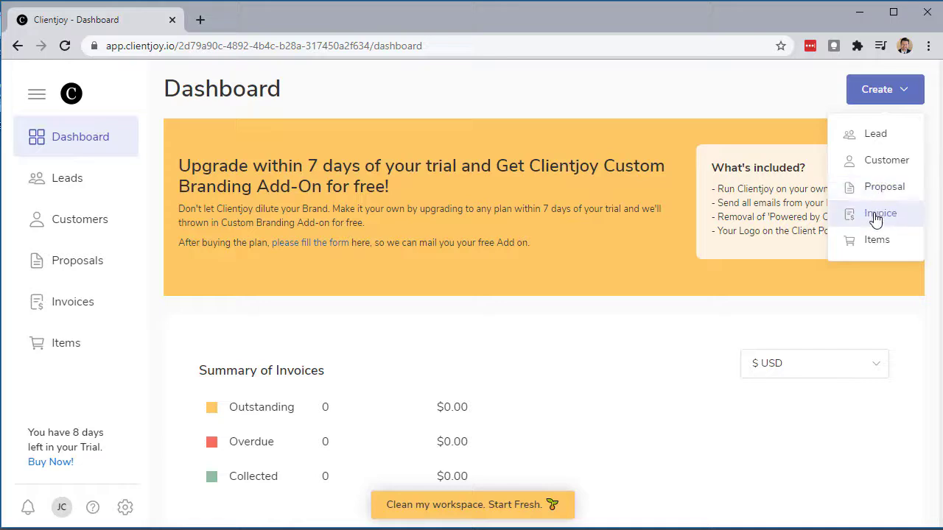
# Visit the Leads and Customers pages, view the import option for new customers, and return to Leads.
pyautogui.click(84, 182)
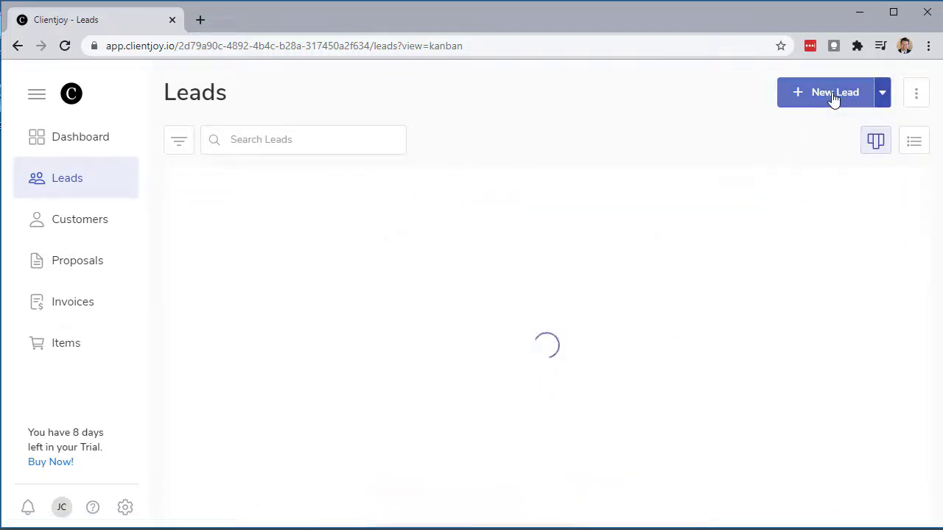
pyautogui.click(73, 227)
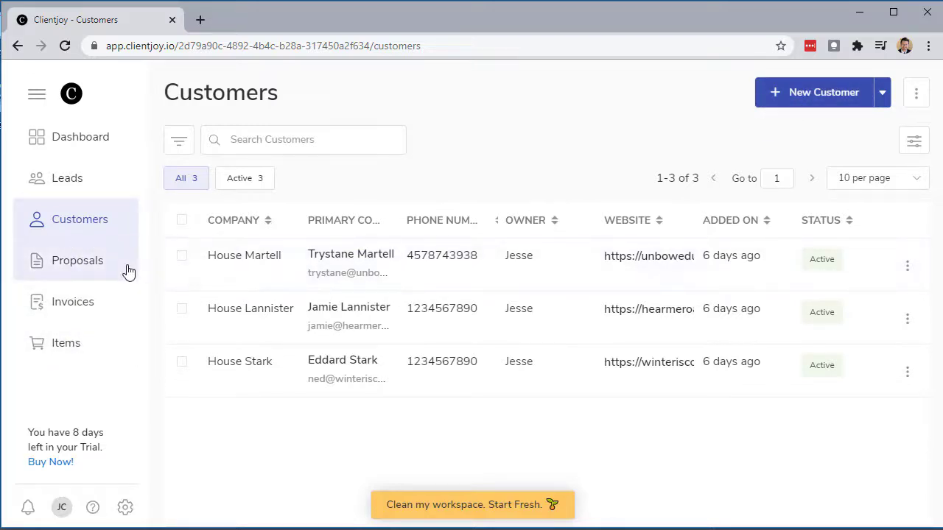
pyautogui.click(883, 104)
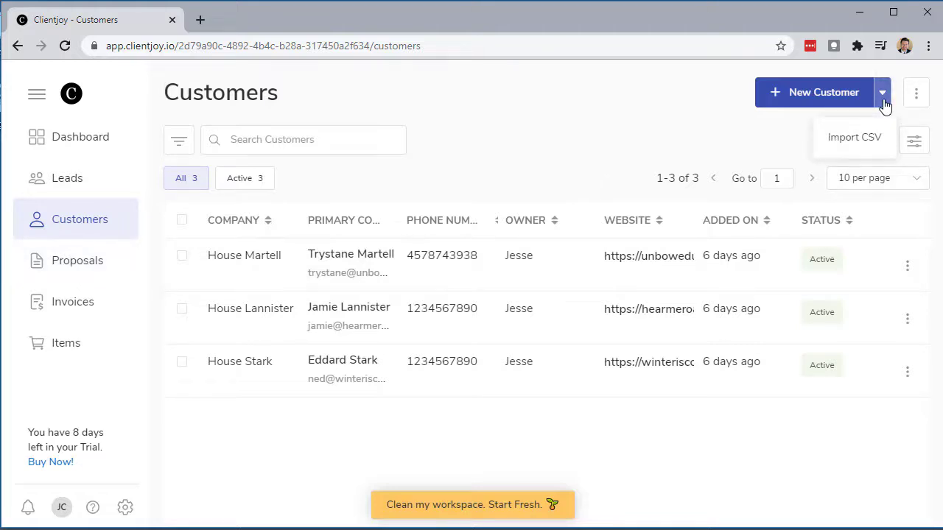
pyautogui.click(84, 184)
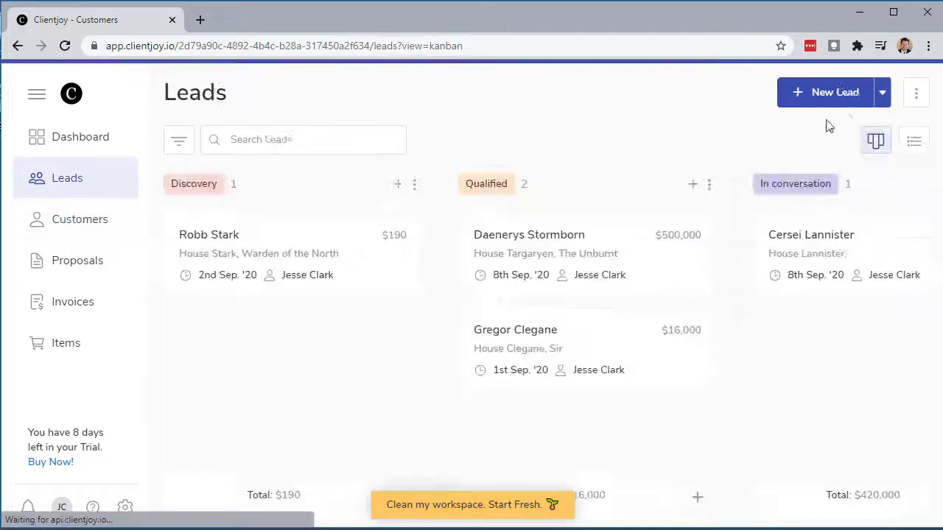
# View the additional options for creating a new lead, and collapse and re-expand the main navigation.
pyautogui.click(884, 100)
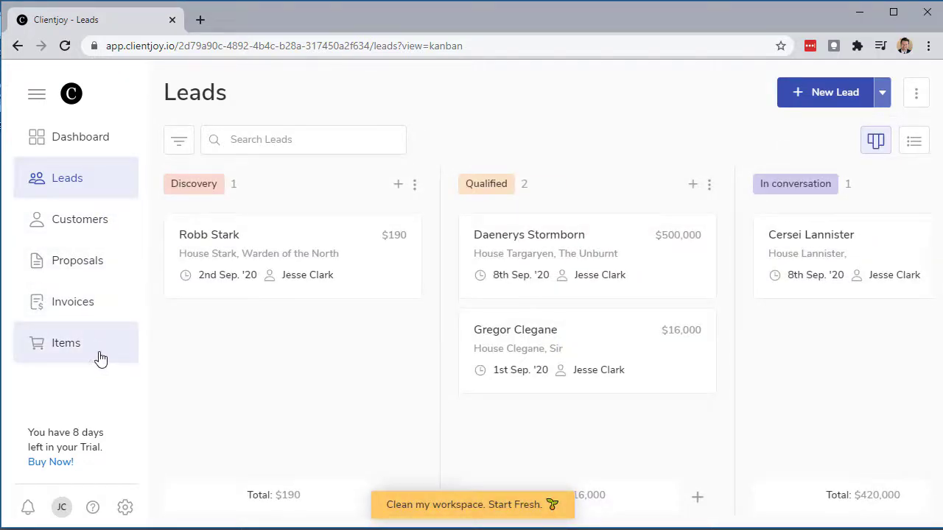
pyautogui.moveTo(883, 103)
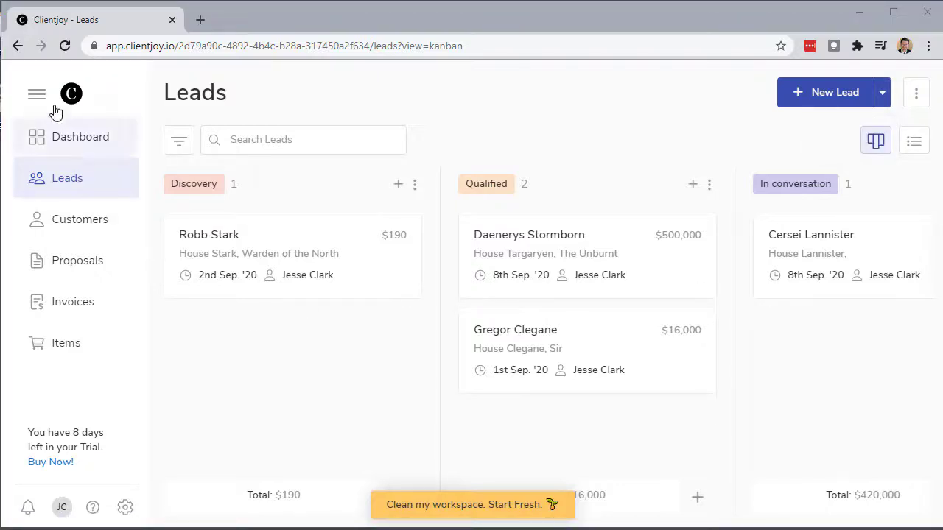
pyautogui.click(31, 98)
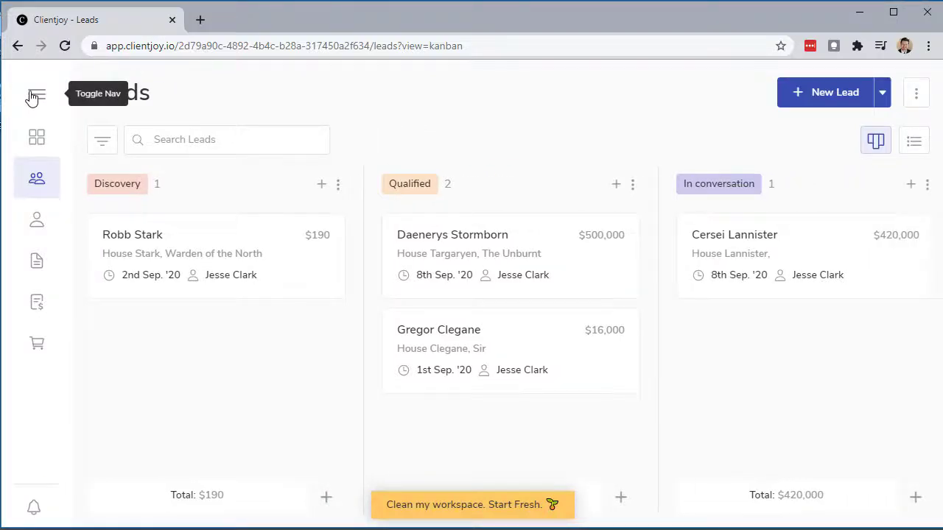
pyautogui.click(31, 99)
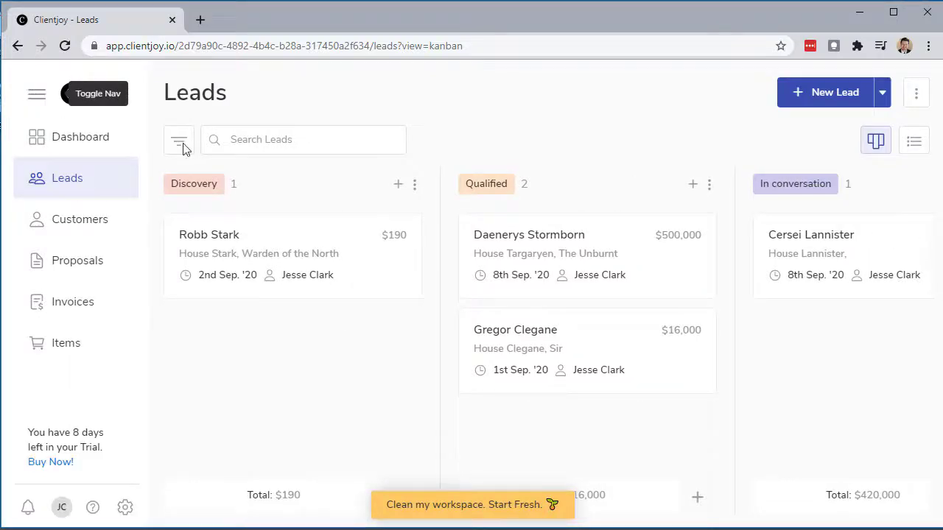
# Compare the list and kanban views of the leads, and view the available CSV import and export options.
pyautogui.click(916, 147)
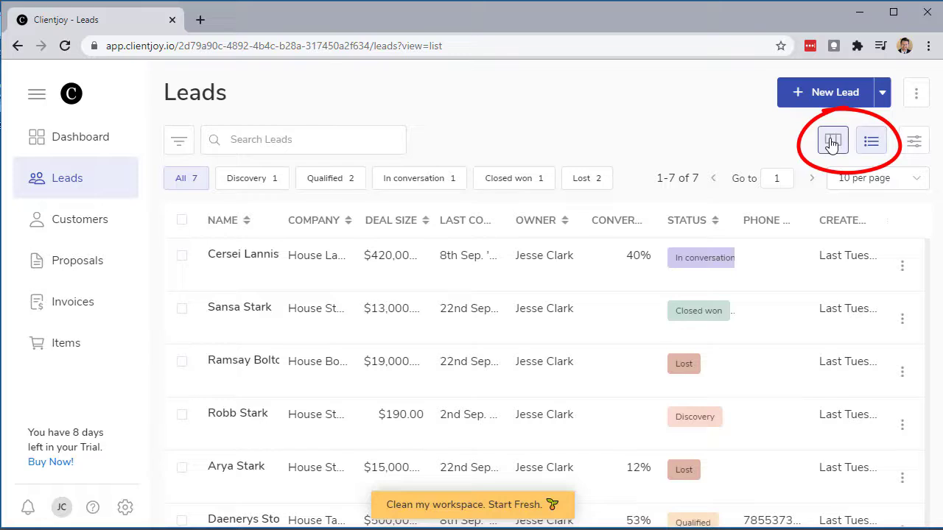
pyautogui.click(831, 144)
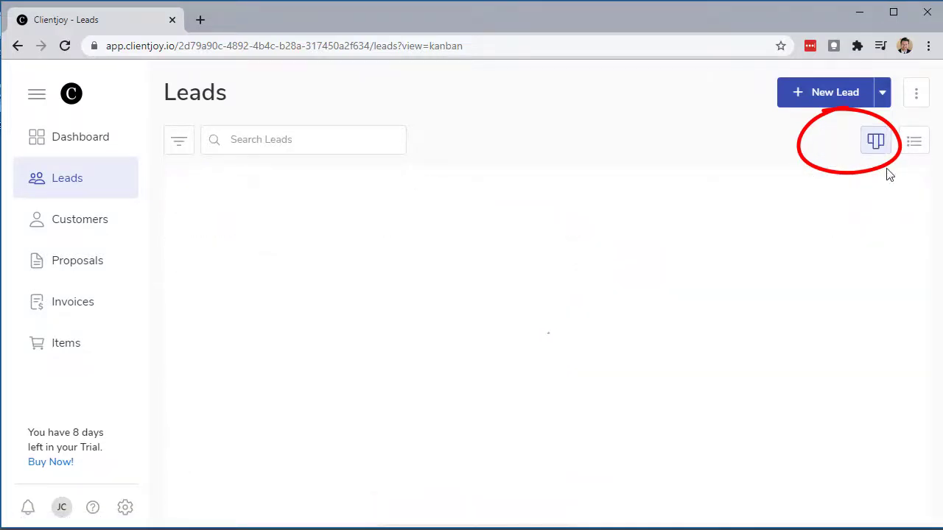
pyautogui.click(916, 99)
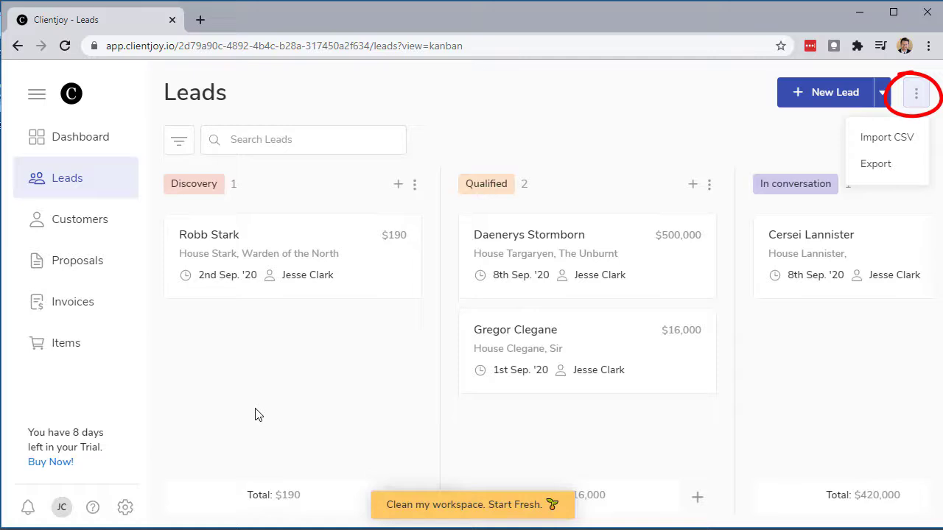
pyautogui.click(345, 107)
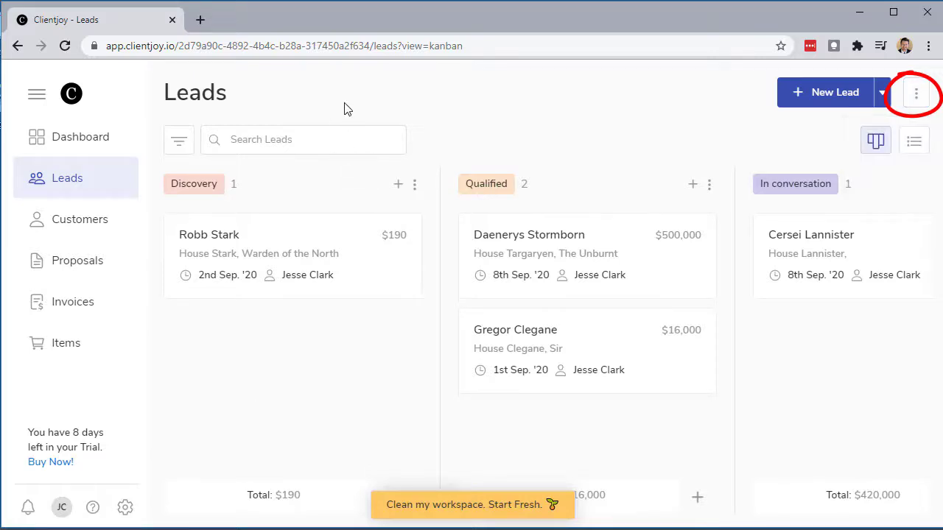